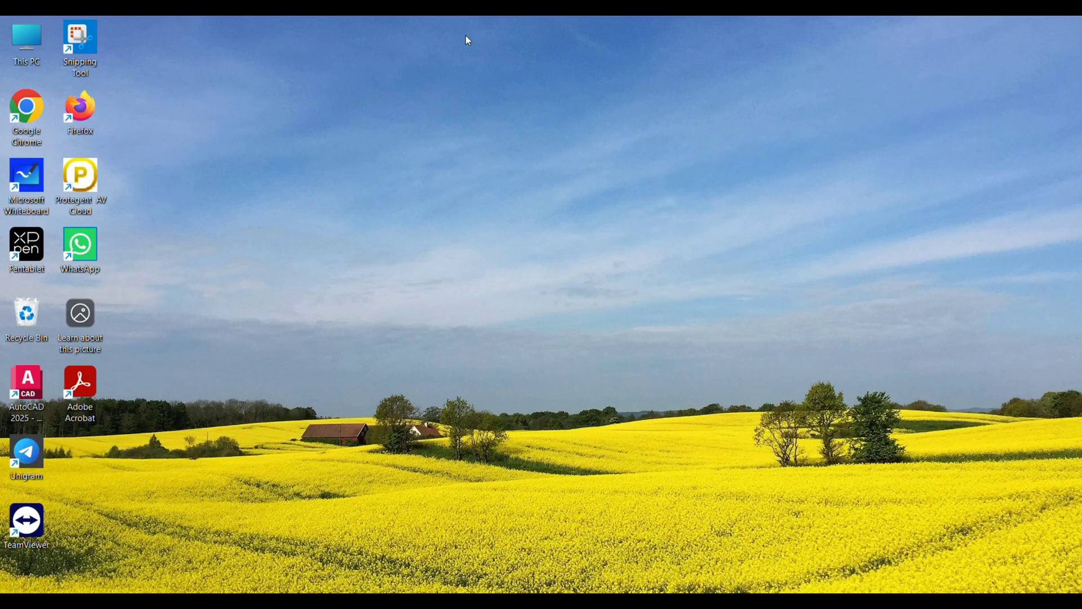
Launch Chrome maximized, search Google for 'nsdl', and open the NSDL Online PAN application page.
double_click(25, 113)
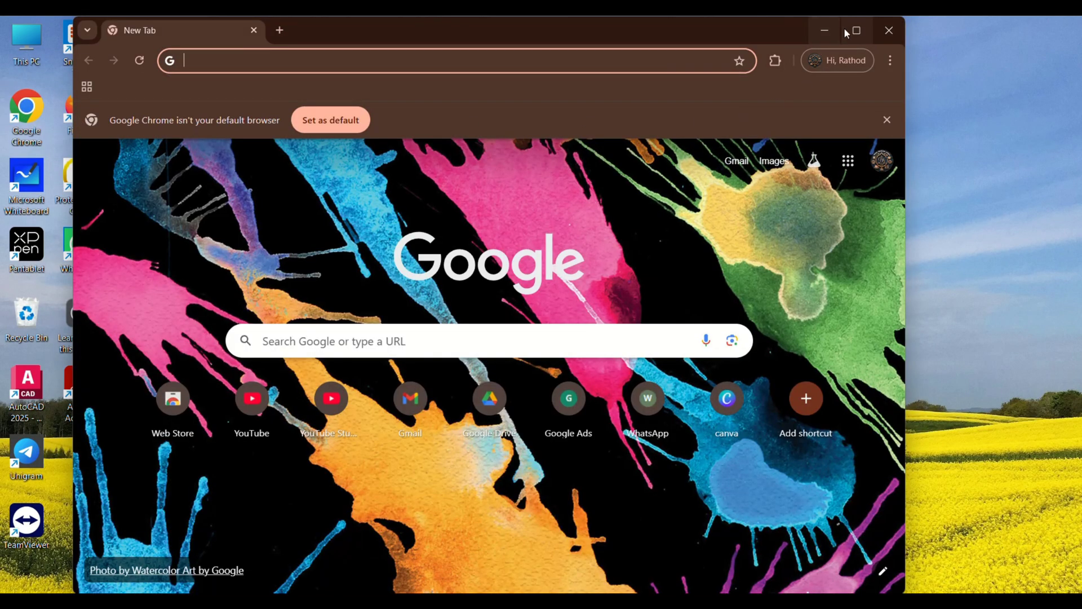
click(855, 31)
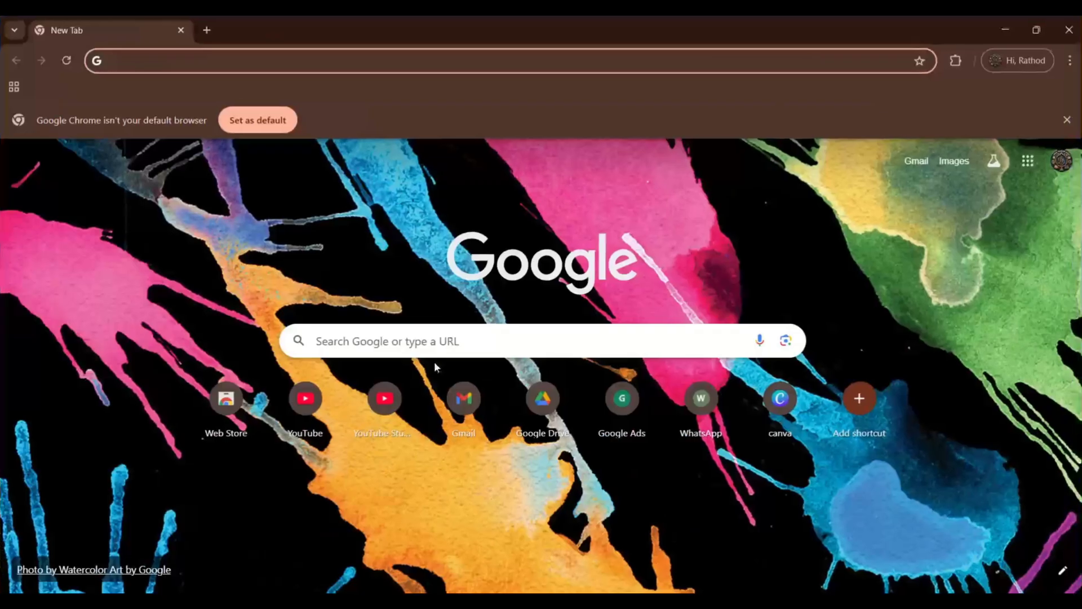
click(442, 347)
text(n)
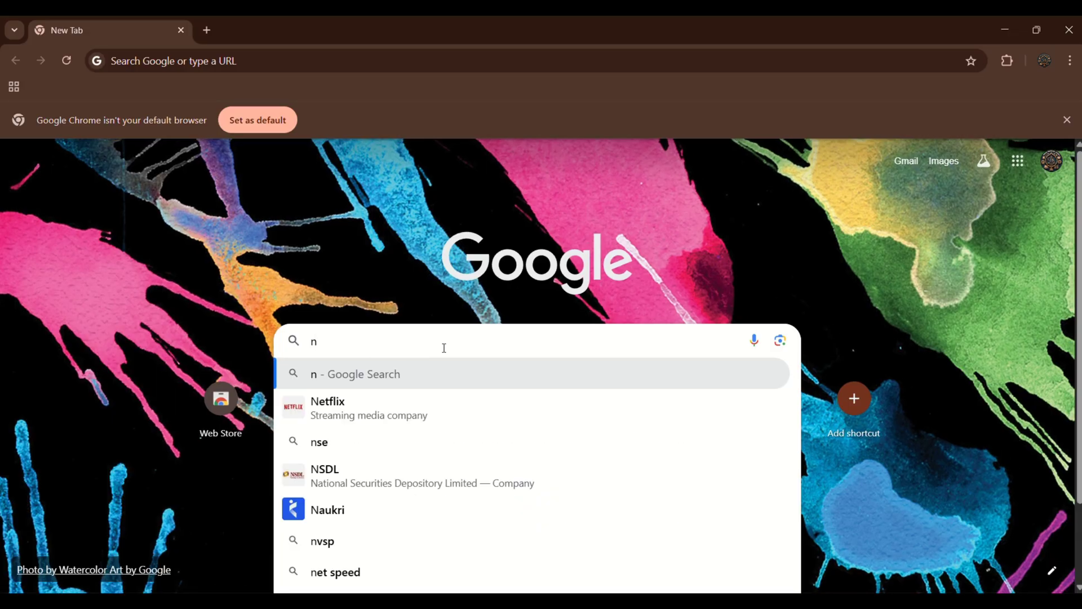
text(sdl)
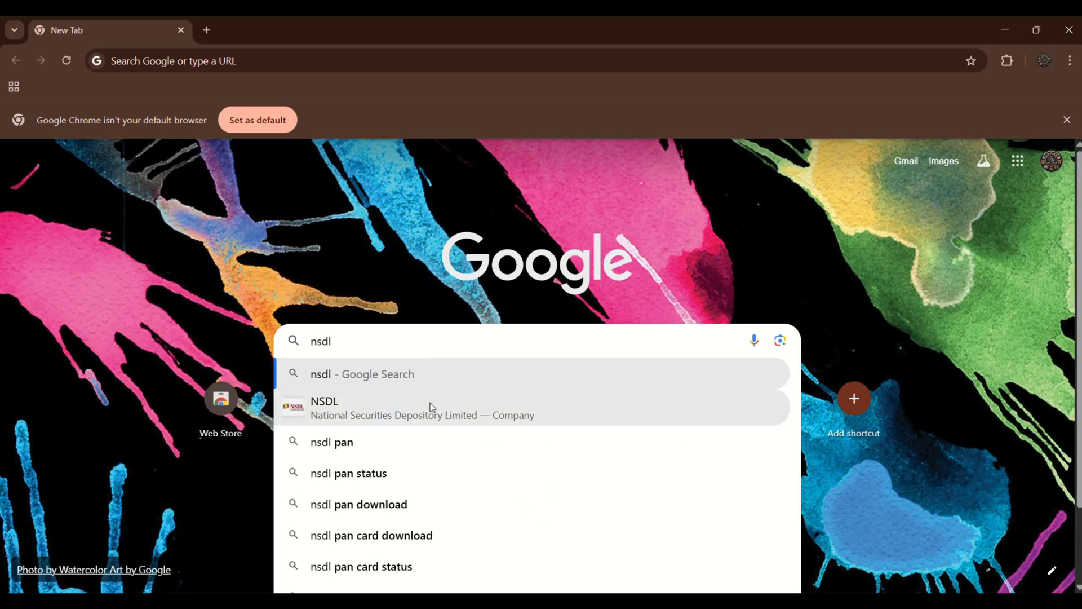
click(431, 406)
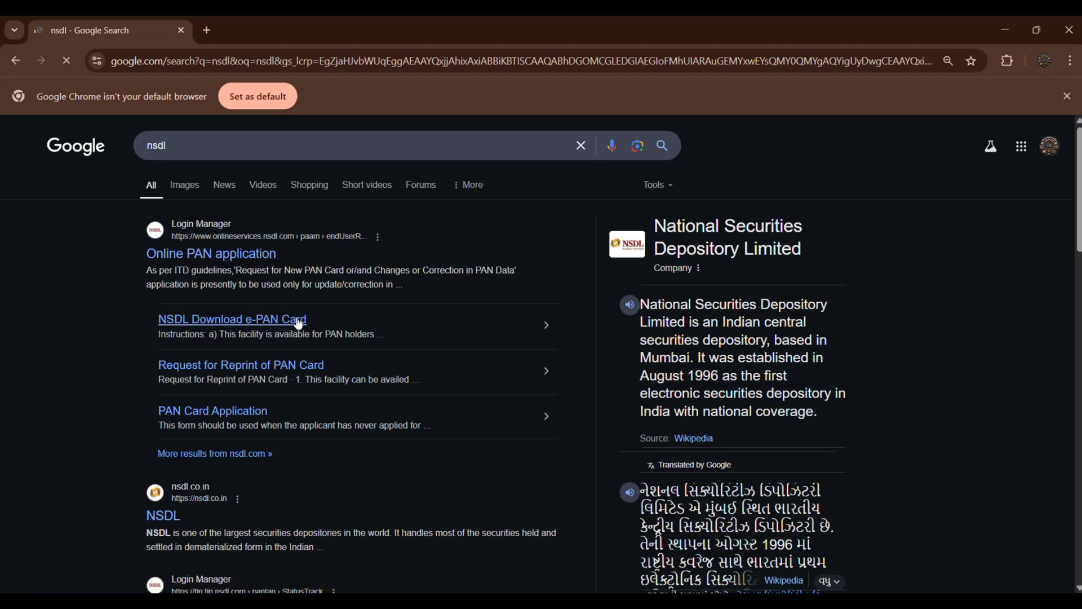
click(239, 257)
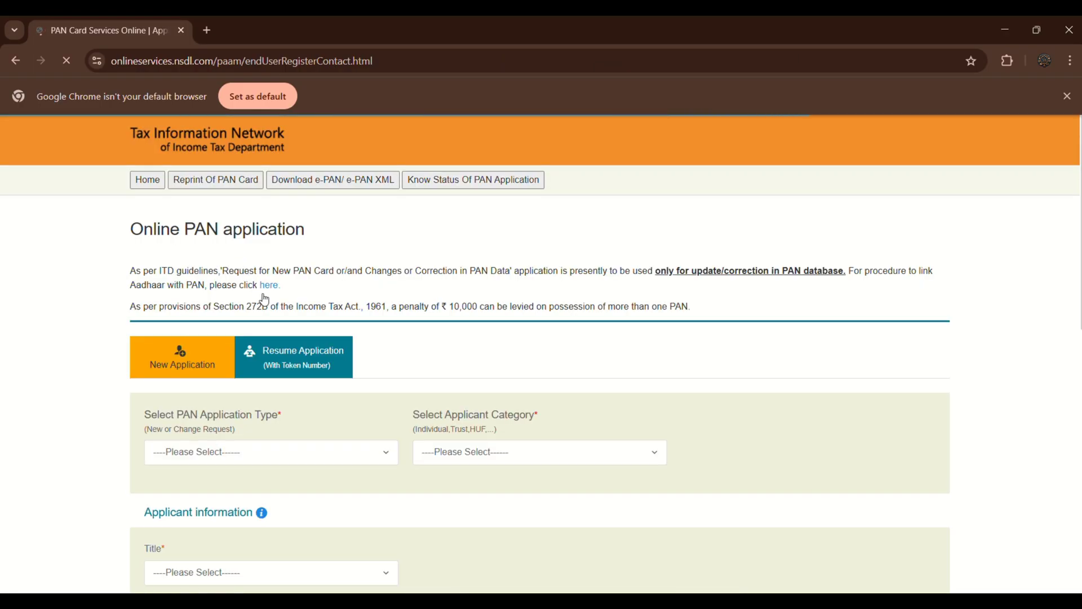
Dismiss the cookie notice and review the PAN Application Type choices without changing them.
scroll(282, 406, down, 3)
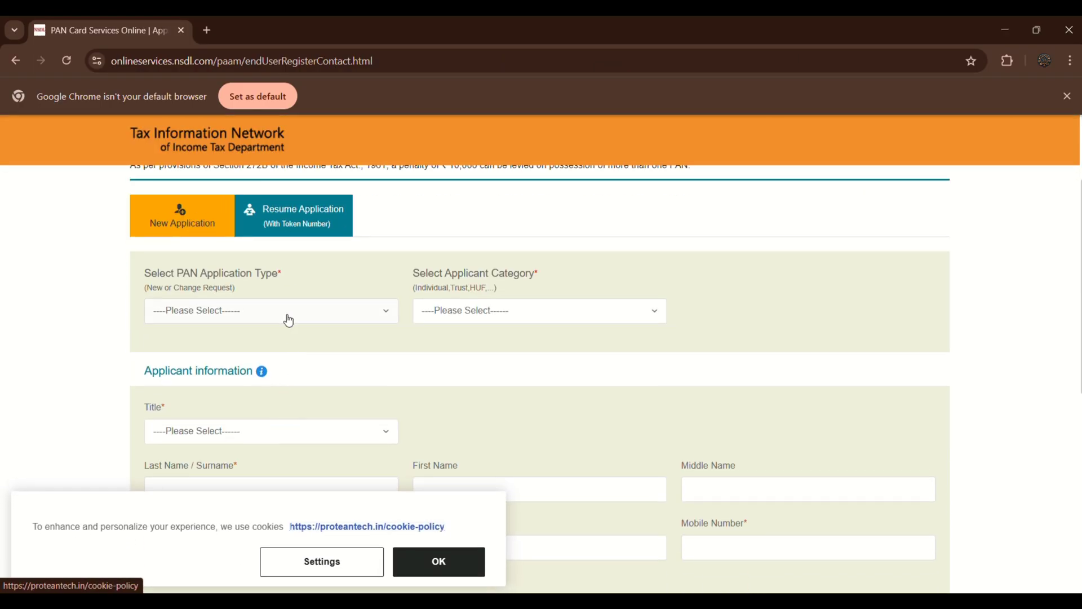
click(406, 563)
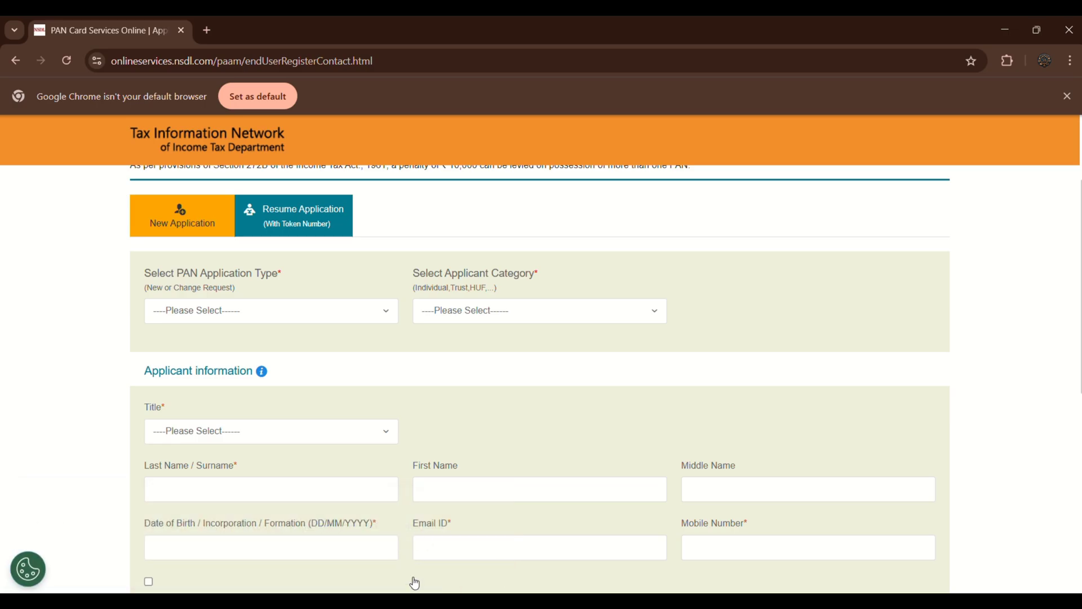
click(331, 307)
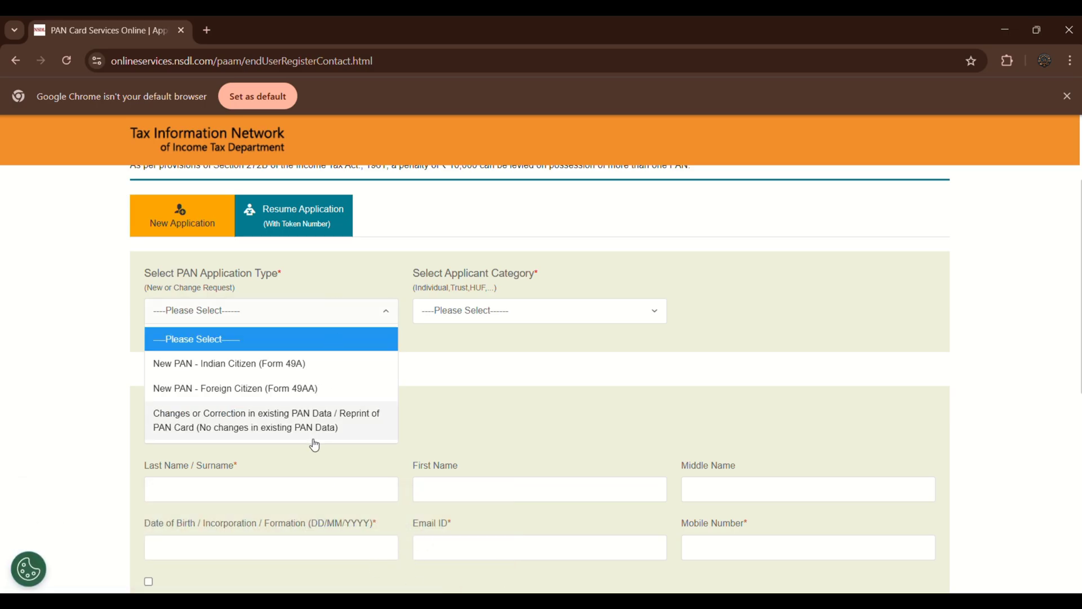
click(539, 373)
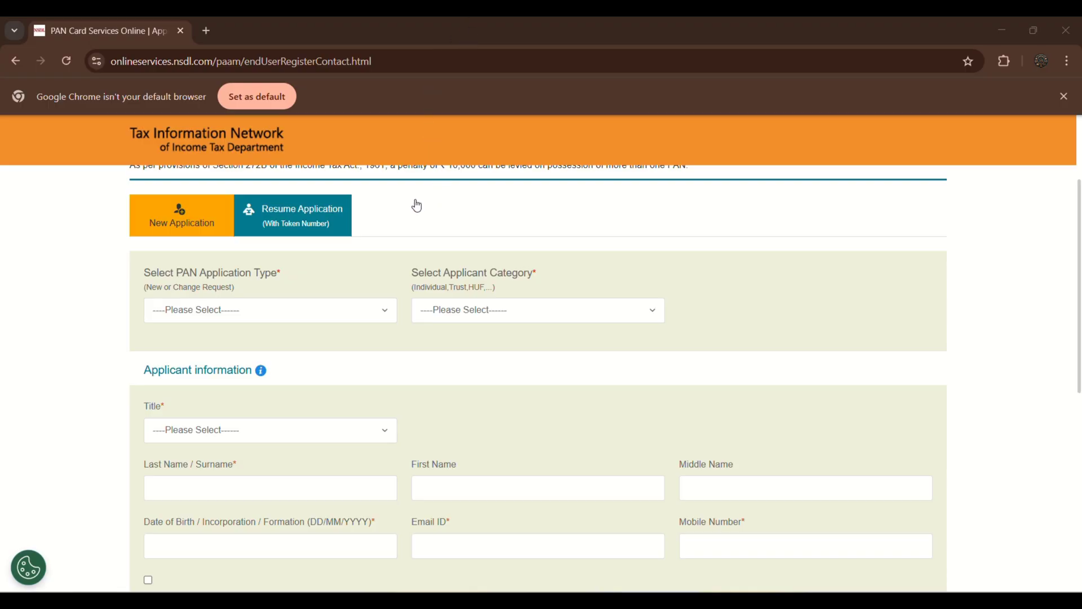
Set type to Changes or Correction in existing PAN Data, category INDIVIDUAL, title Shri, then enter the names.
click(354, 311)
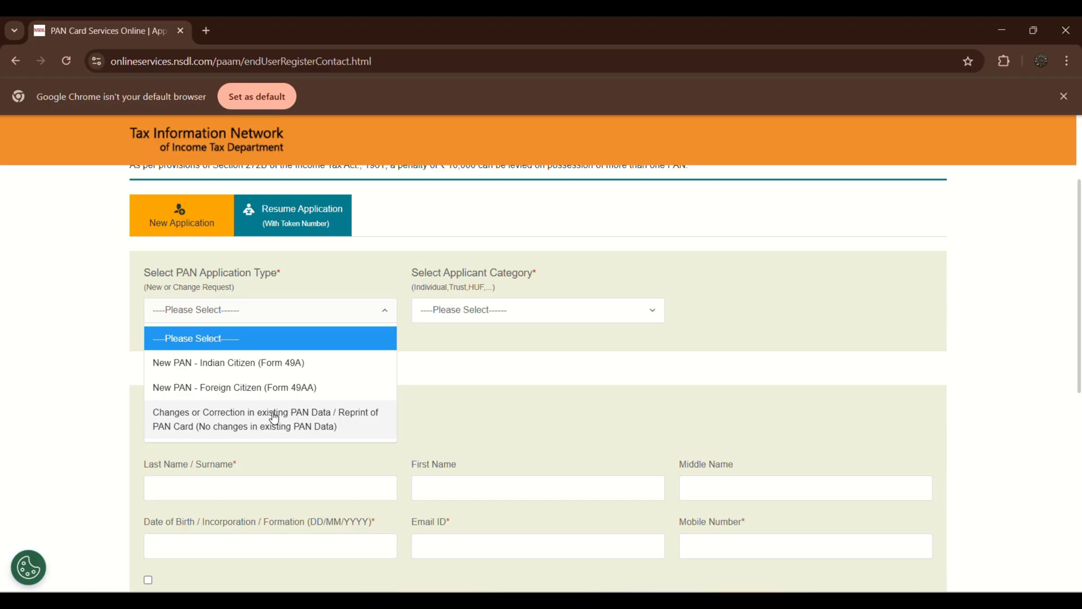
click(274, 417)
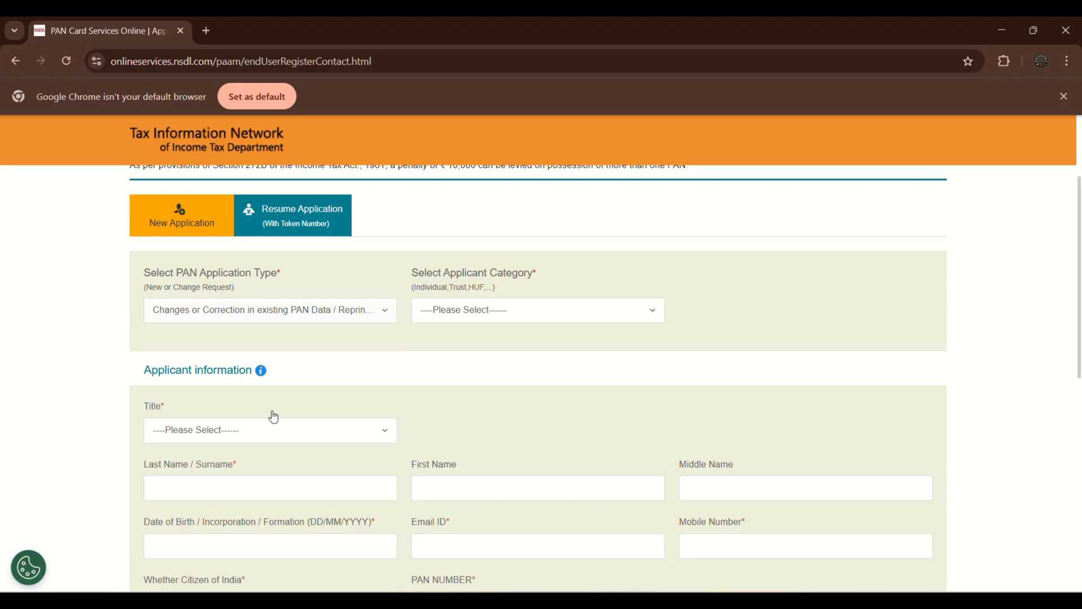
click(517, 321)
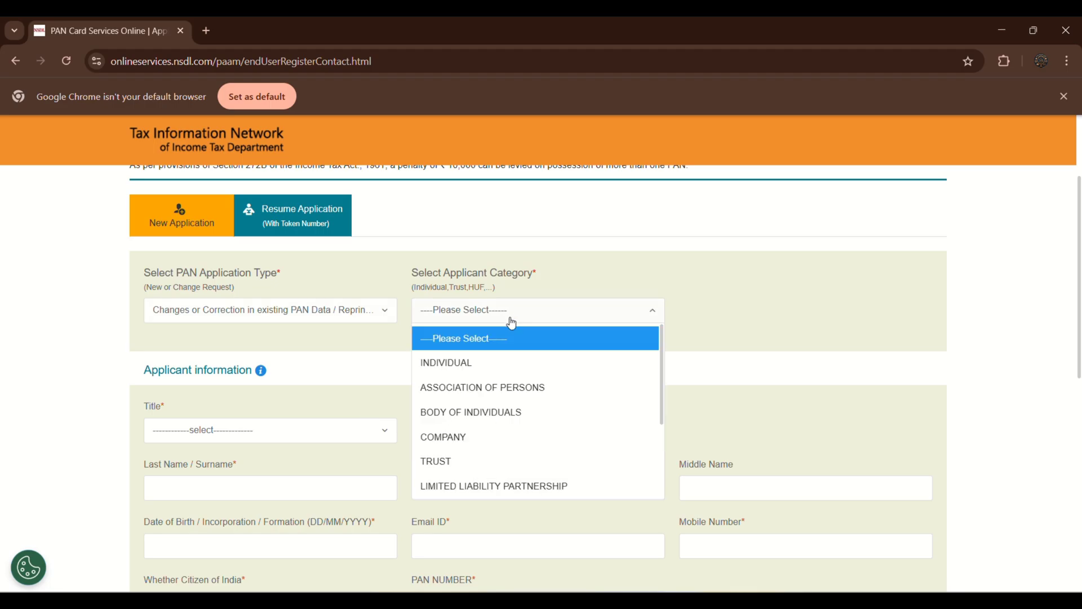
click(504, 360)
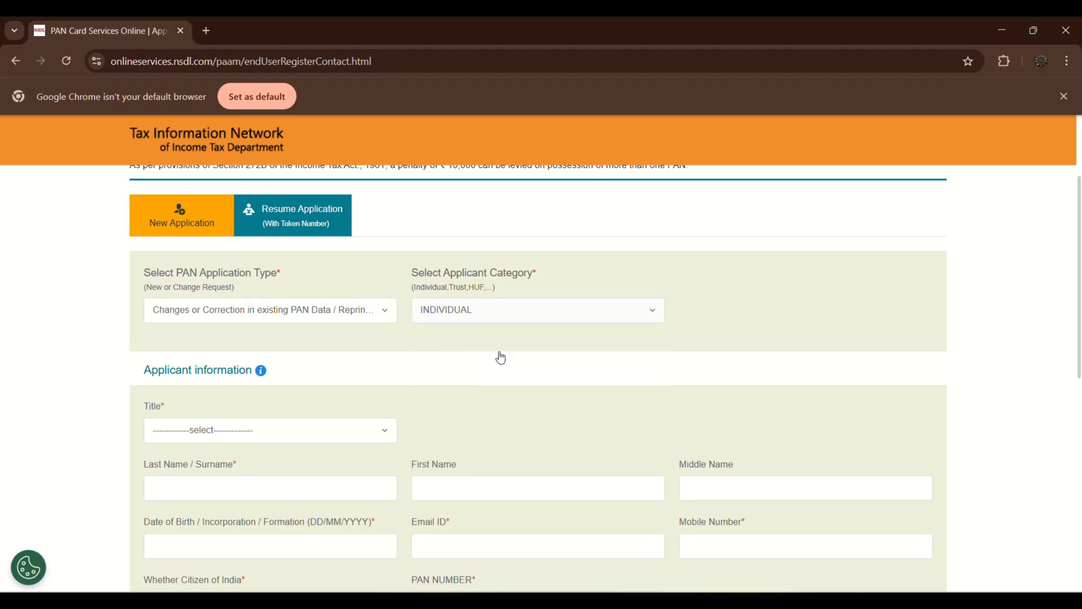
click(363, 430)
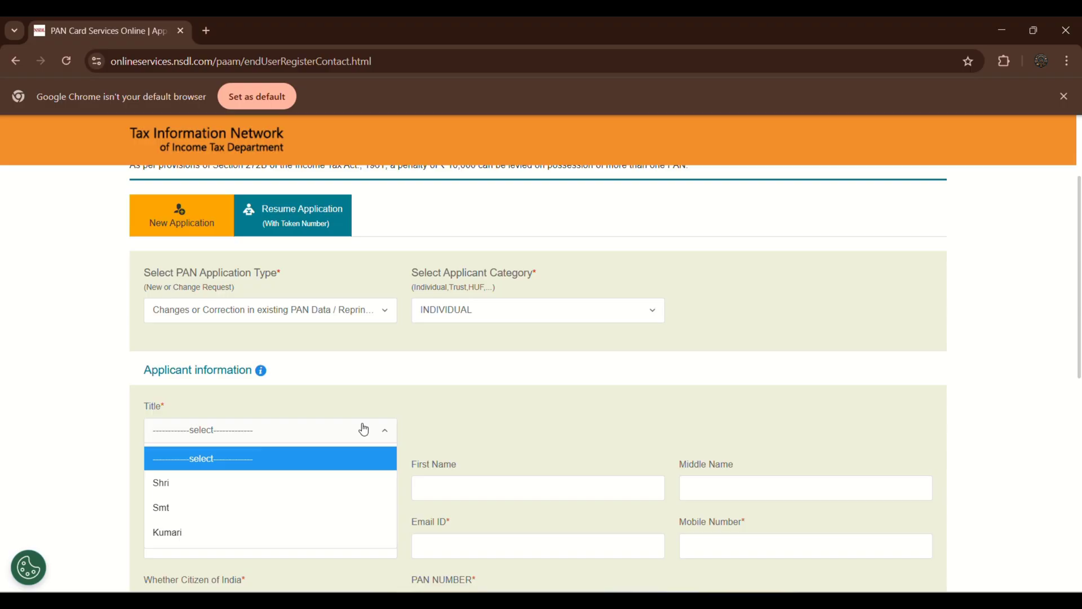
click(347, 484)
click(314, 488)
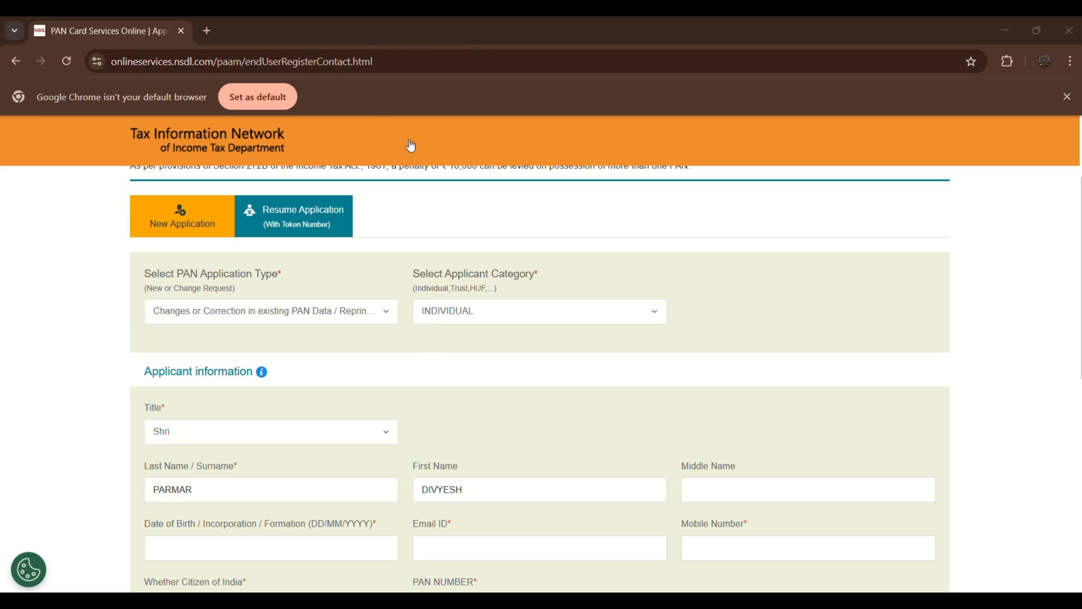
Mark the applicant an Indian citizen, accept the consent terms, pass reCAPTCHA, and submit the registration.
scroll(263, 370, down, 2)
scroll(262, 373, down, 4)
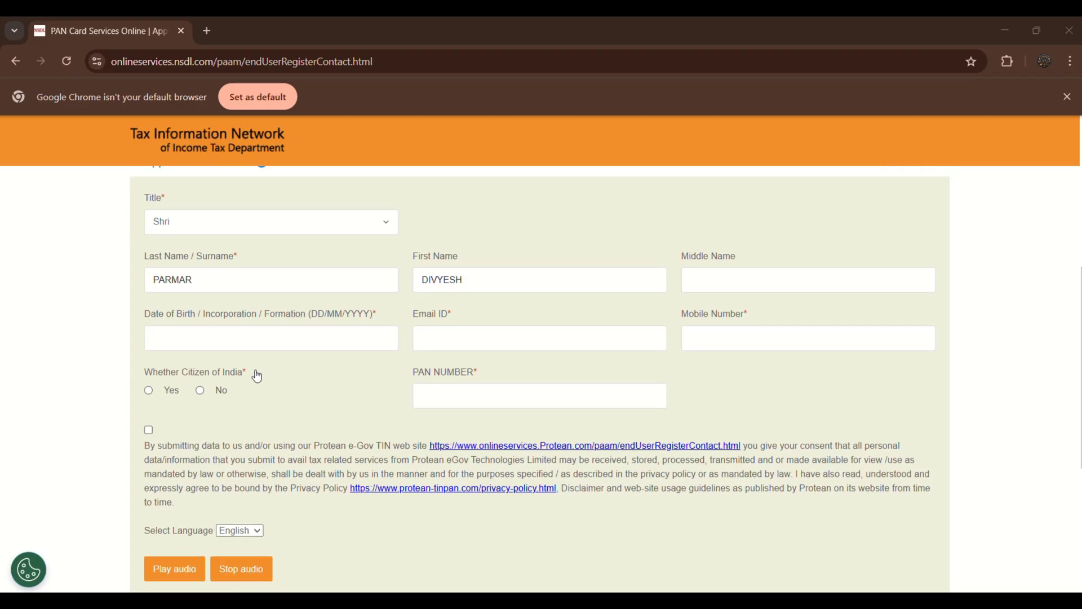
scroll(254, 375, up, 1)
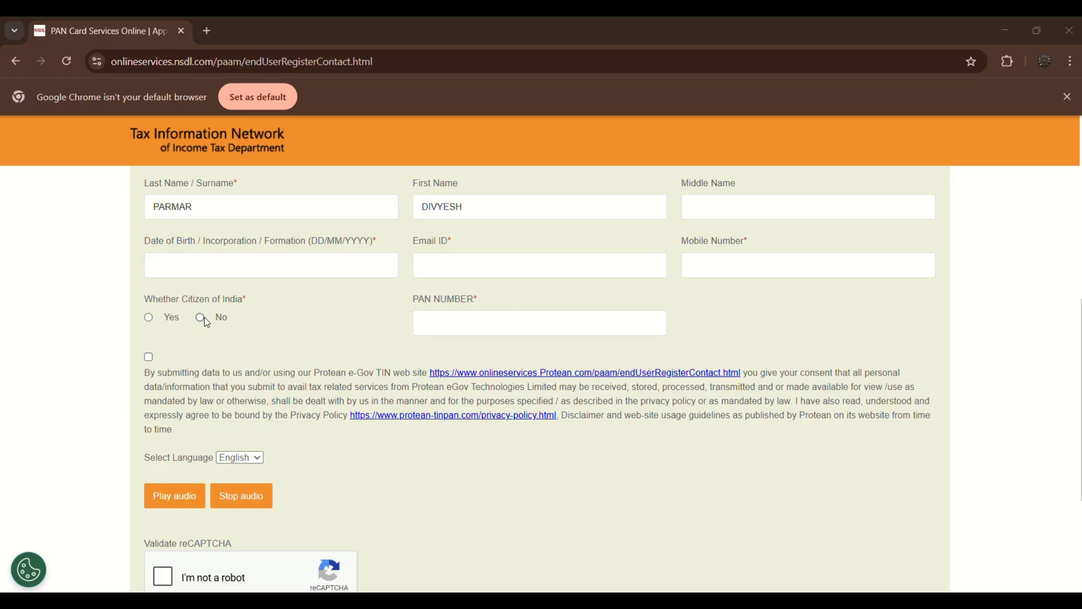
click(150, 317)
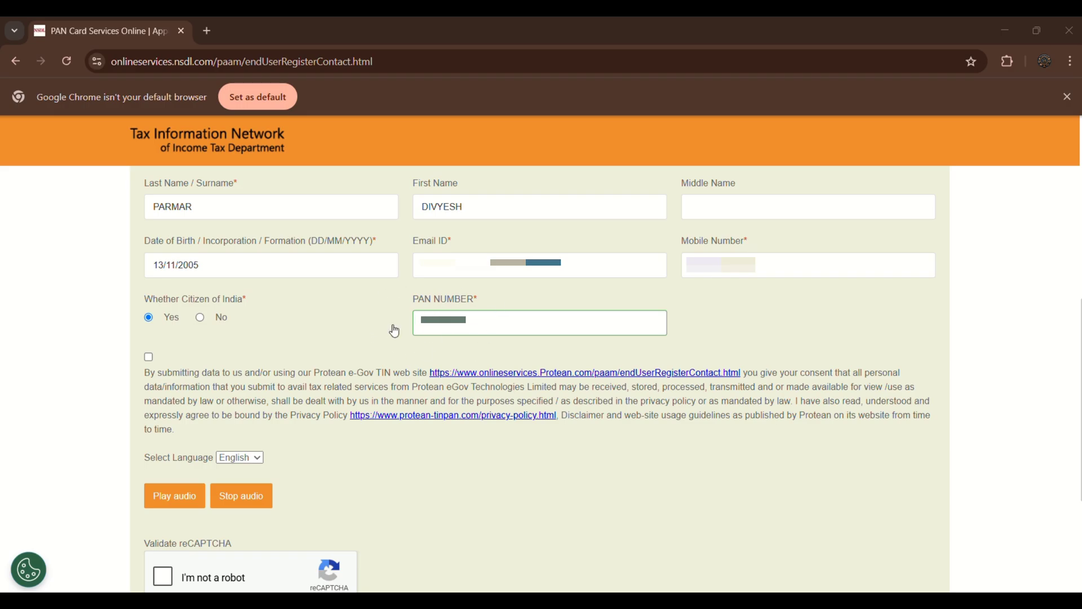
click(149, 357)
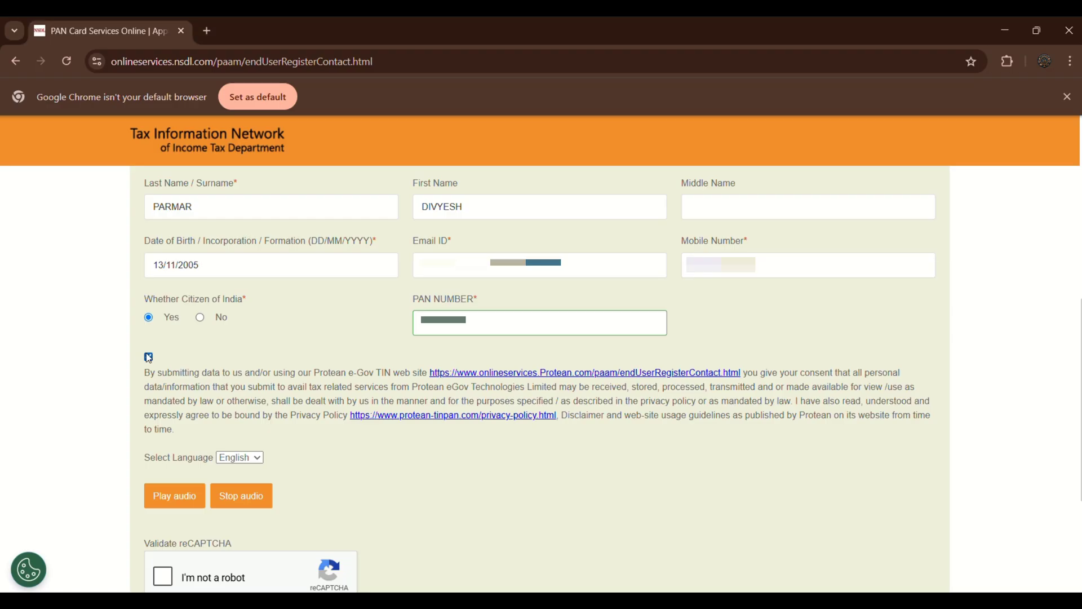
click(159, 577)
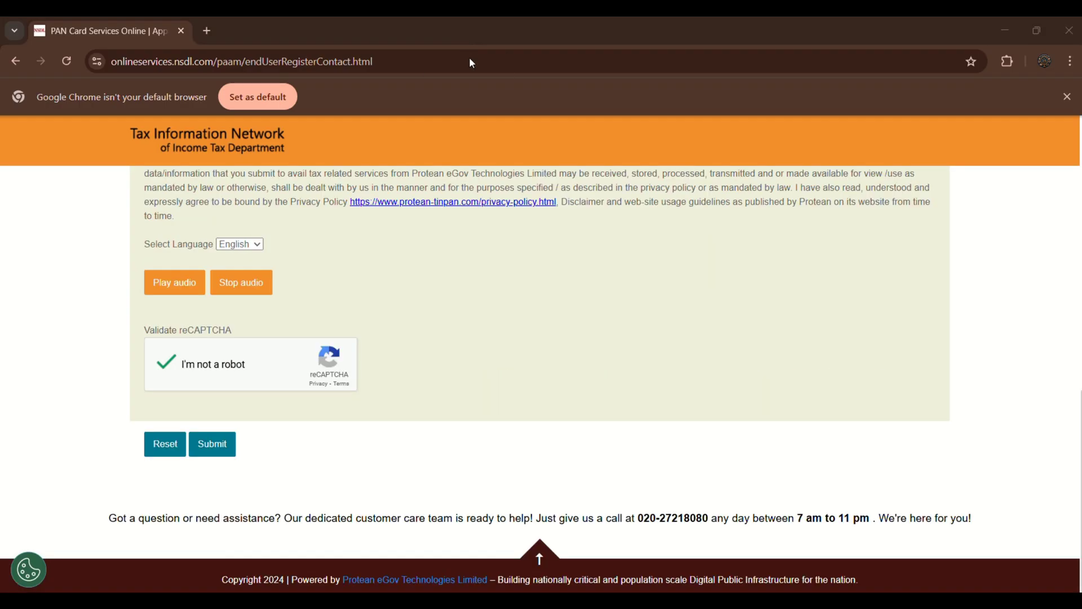
click(200, 448)
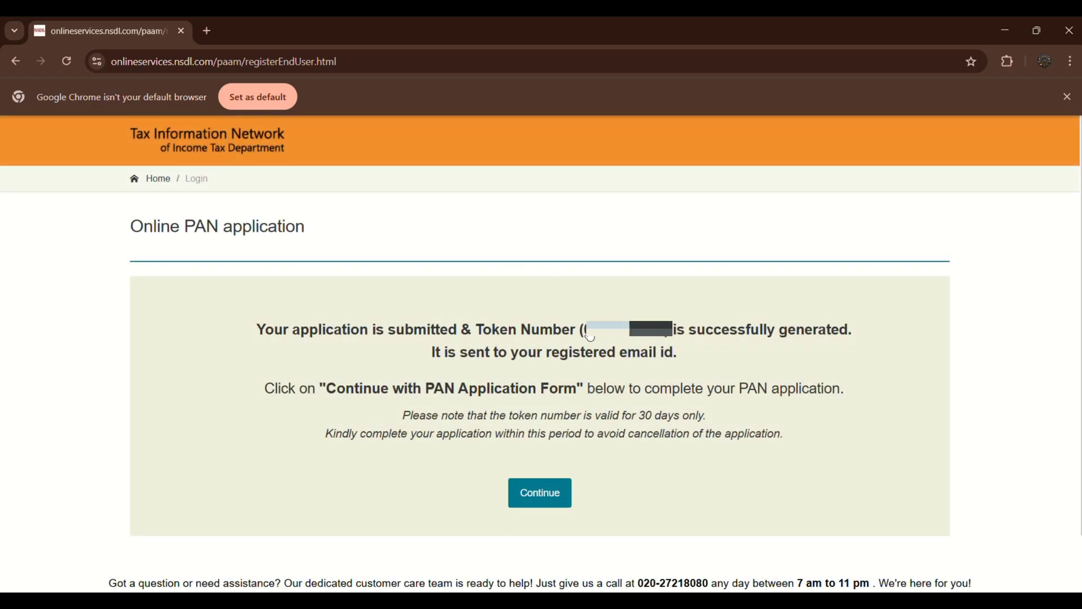
Copy the generated token number and continue to the Form CR correction application.
drag(589, 337, 667, 340)
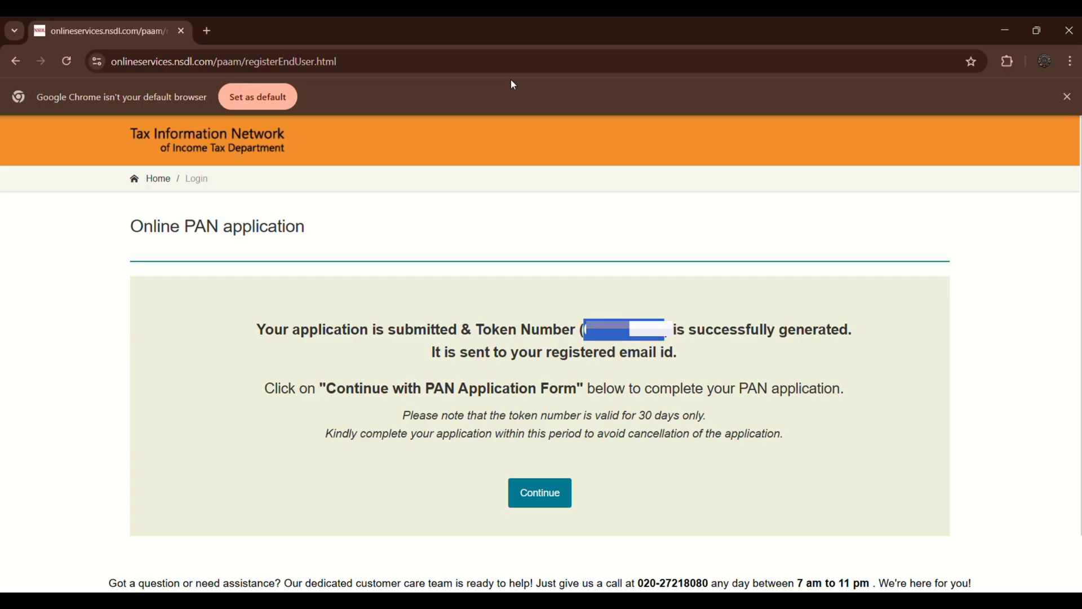
click(468, 34)
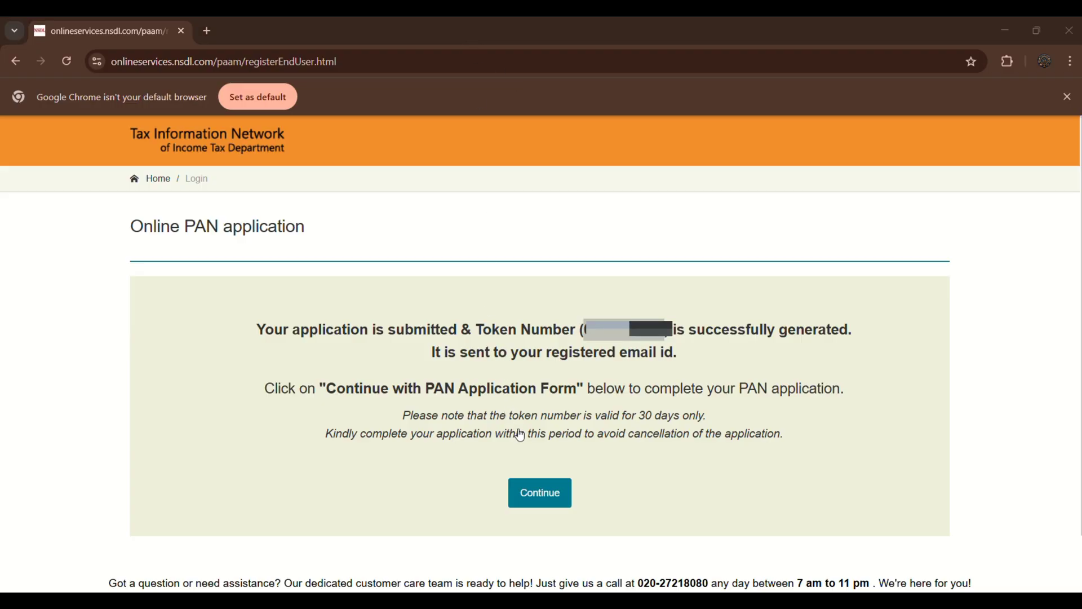
click(534, 484)
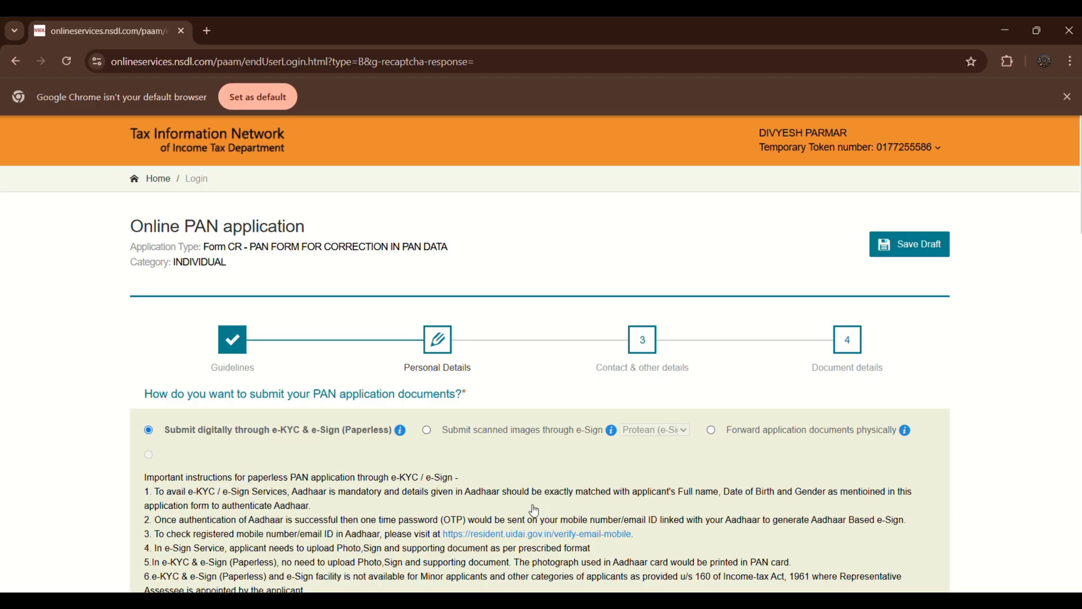
Choose to submit documents as scanned images through e-Sign and review the applicable fees.
click(429, 429)
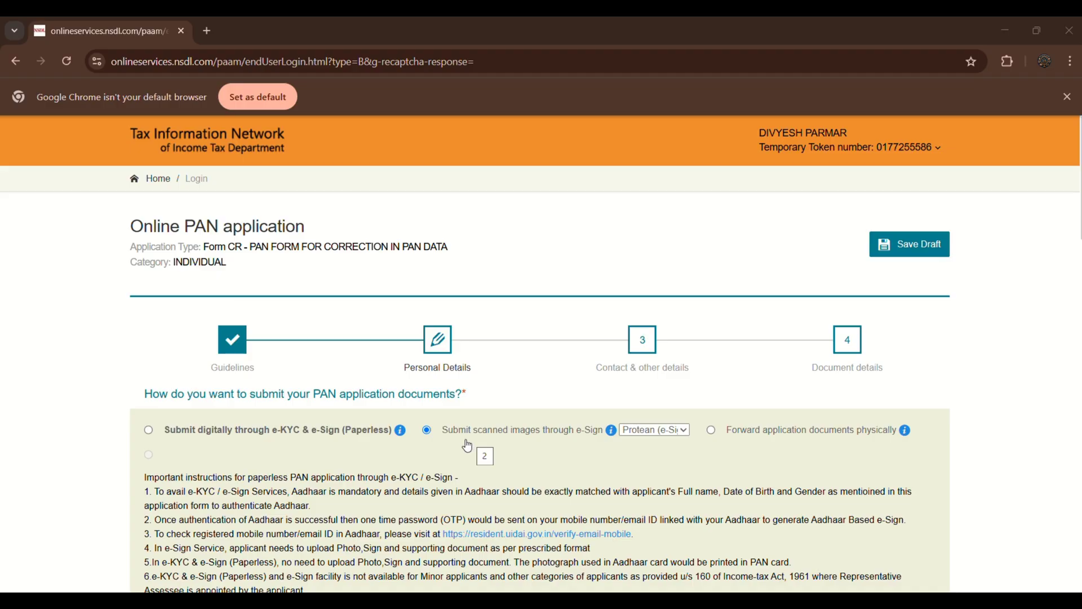
scroll(462, 447, down, 7)
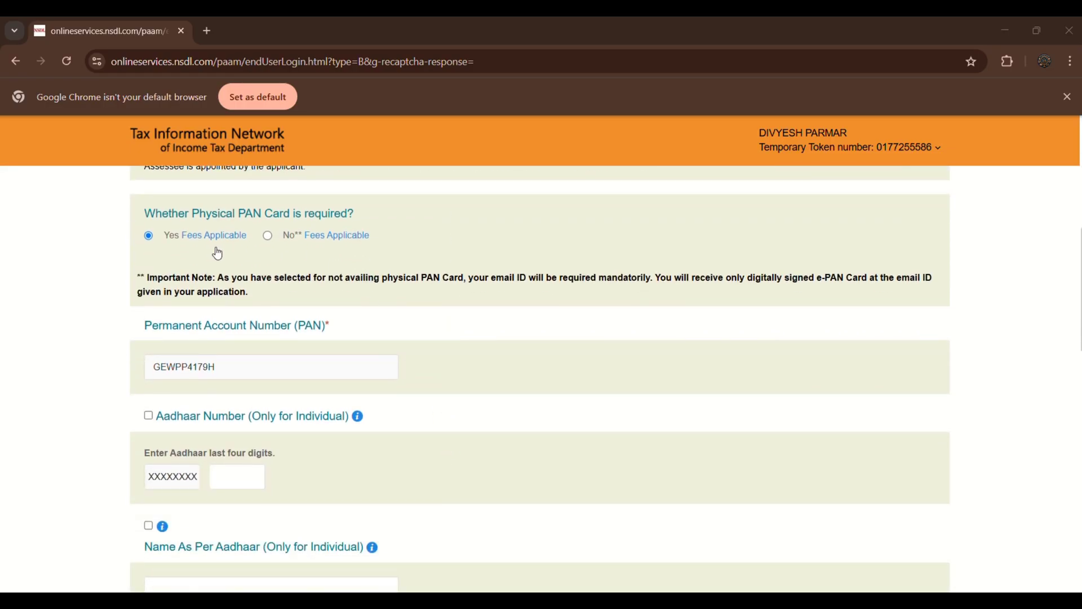
mouse_move(165, 243)
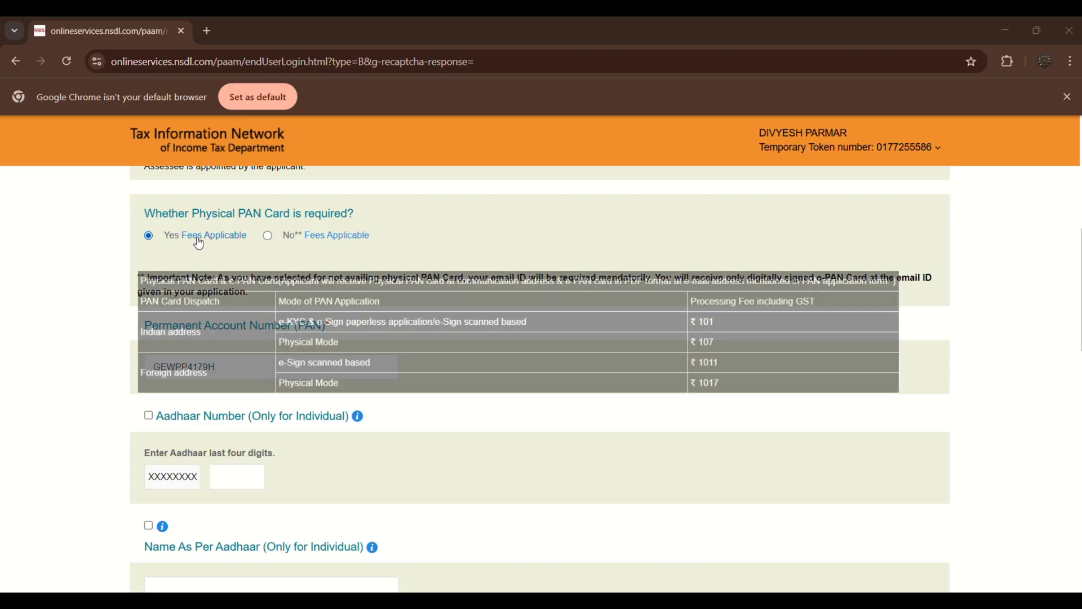
mouse_move(362, 239)
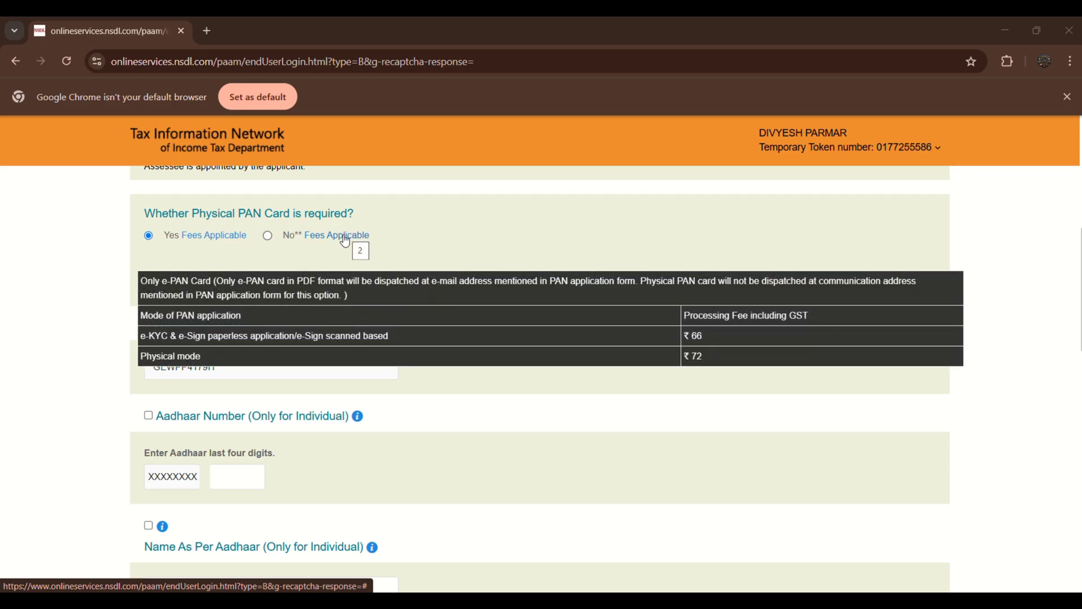
mouse_move(241, 236)
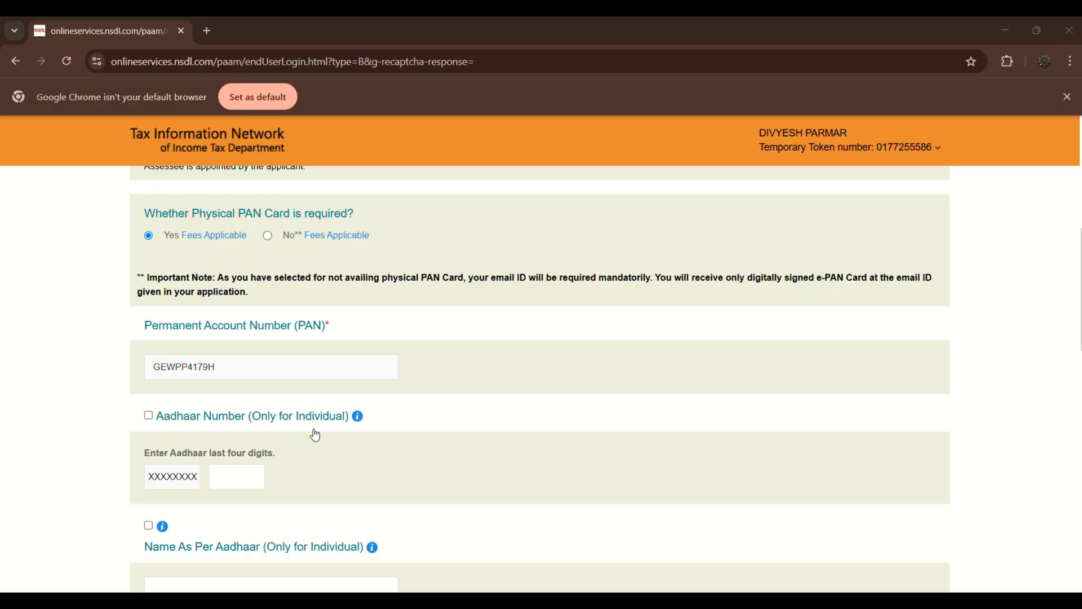
Enter the last four digits of the Aadhaar number and the name as per Aadhaar.
click(248, 476)
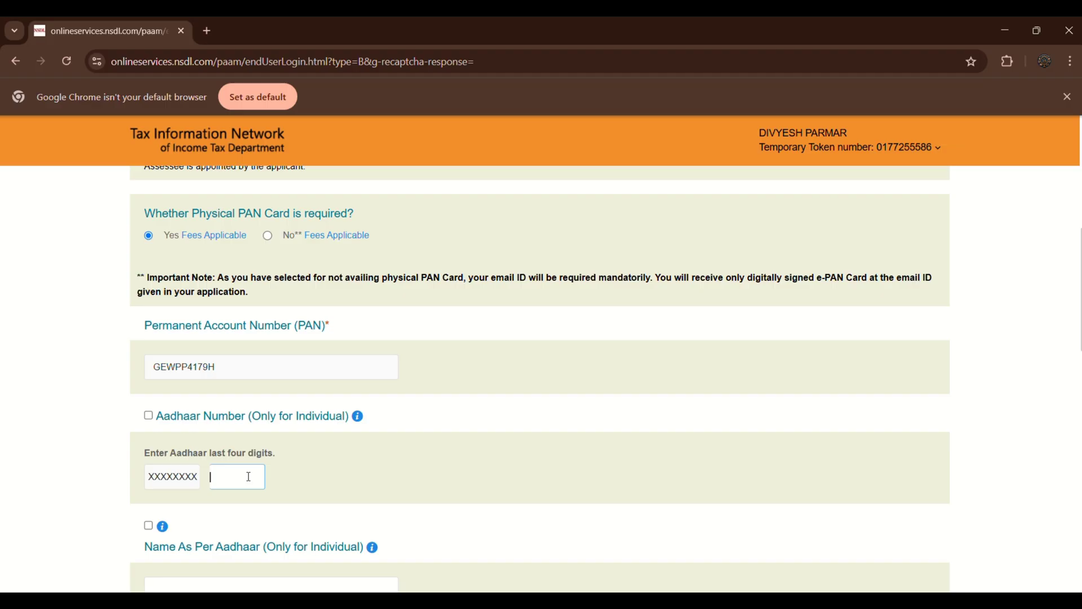
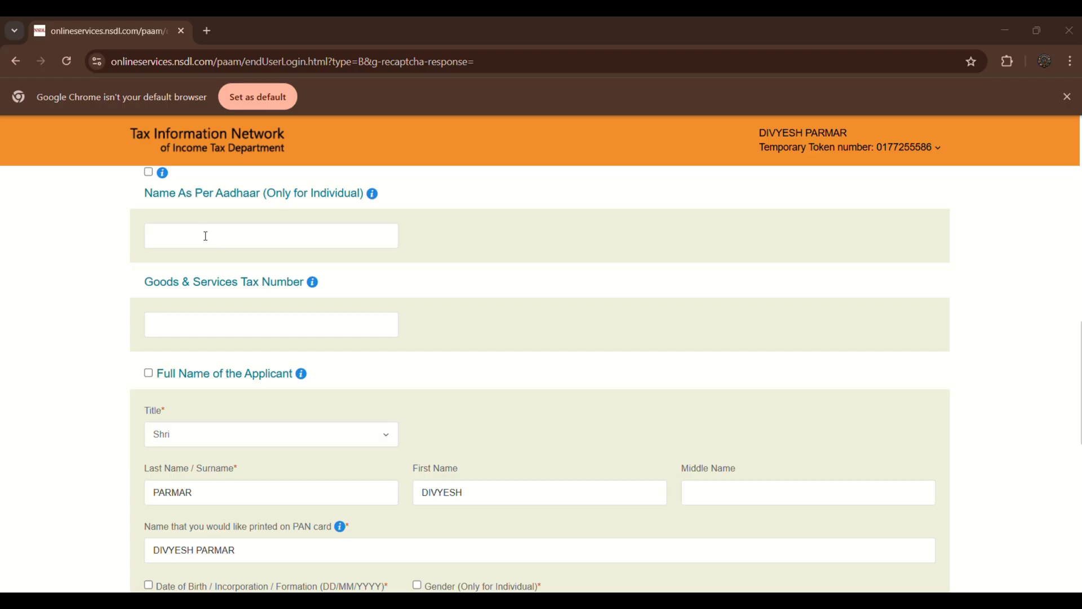
click(294, 232)
Set the applicant's gender to Male.
scroll(310, 372, down, 3)
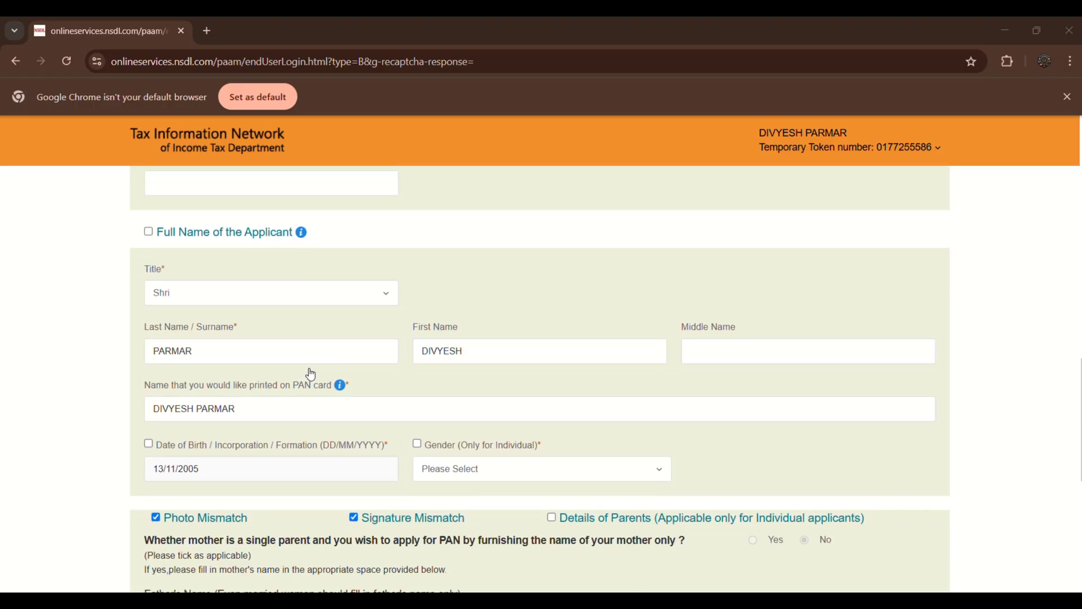
scroll(311, 373, down, 1)
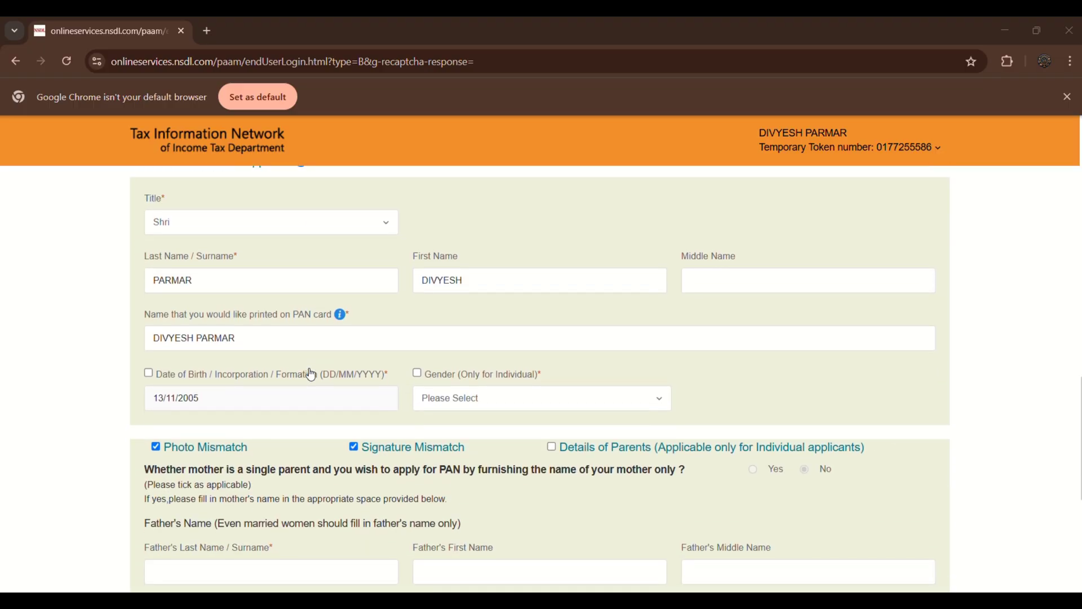
click(463, 399)
click(448, 452)
Fill in the parents' names, keep Father's Name for printing, and proceed to Contact & other details.
scroll(553, 540, down, 3)
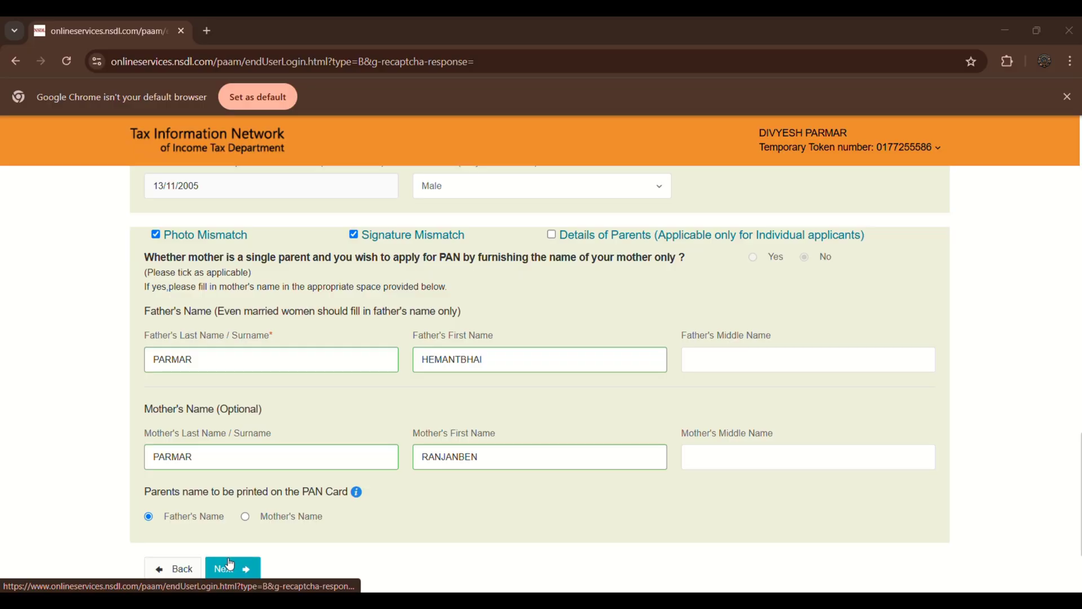
click(230, 564)
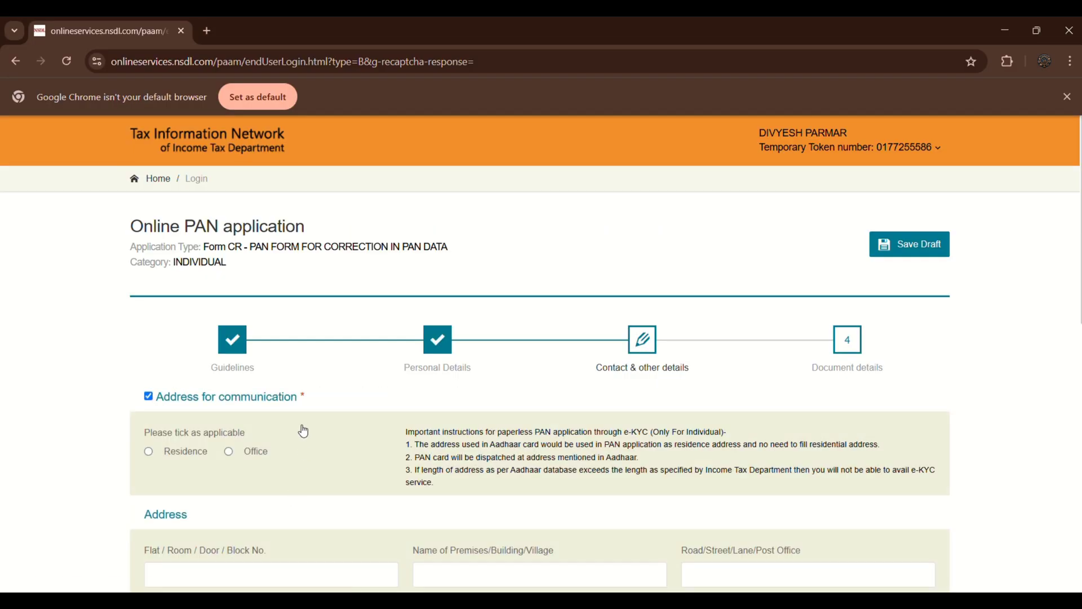
Choose Residence as the address for communication and fill in the residence address fields.
scroll(304, 431, down, 2)
scroll(302, 427, down, 1)
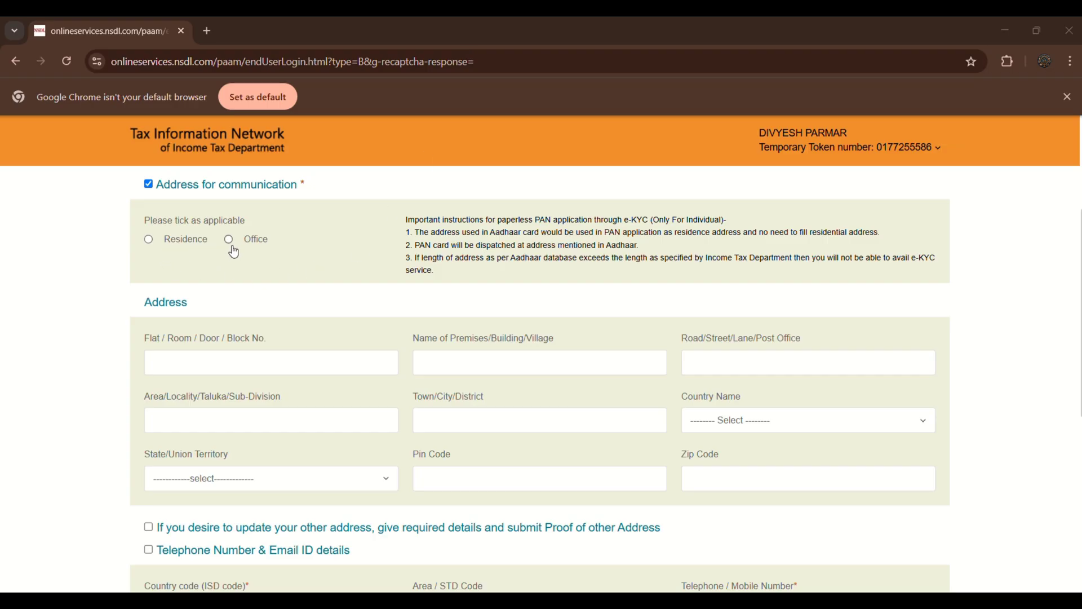
click(150, 240)
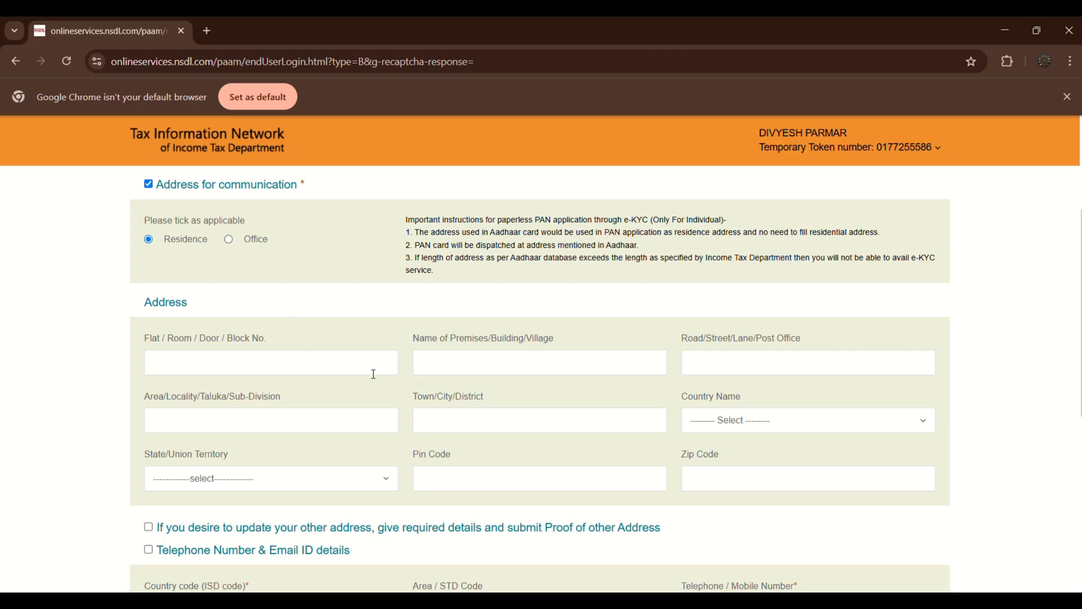
scroll(455, 161, up, 1)
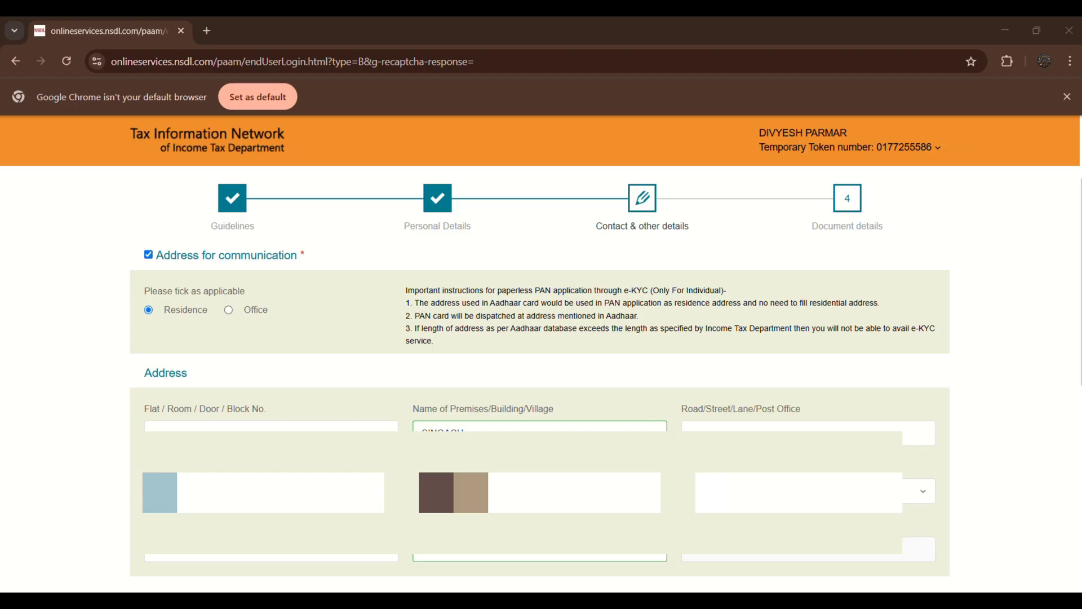
Set the ISD country code to India (91).
scroll(537, 468, down, 15)
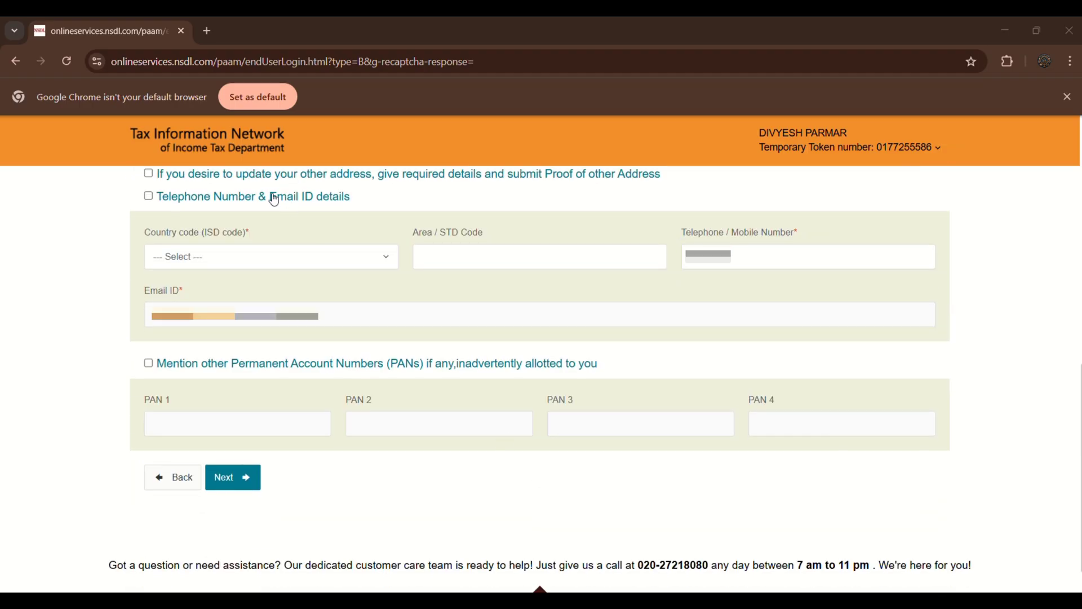
click(271, 256)
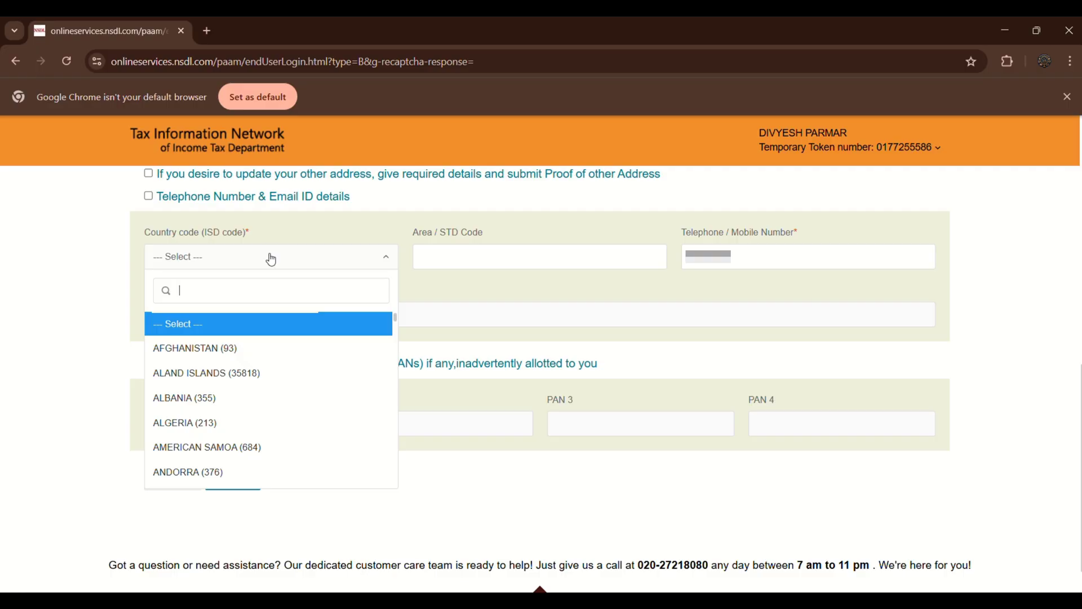
text(id)
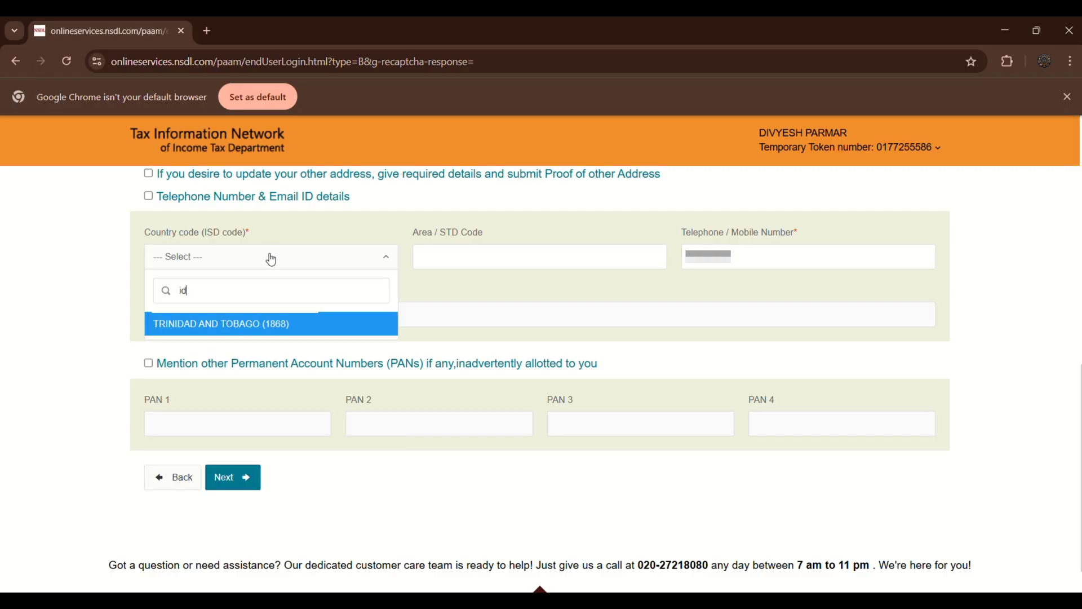
key(BackSpace)
text(n)
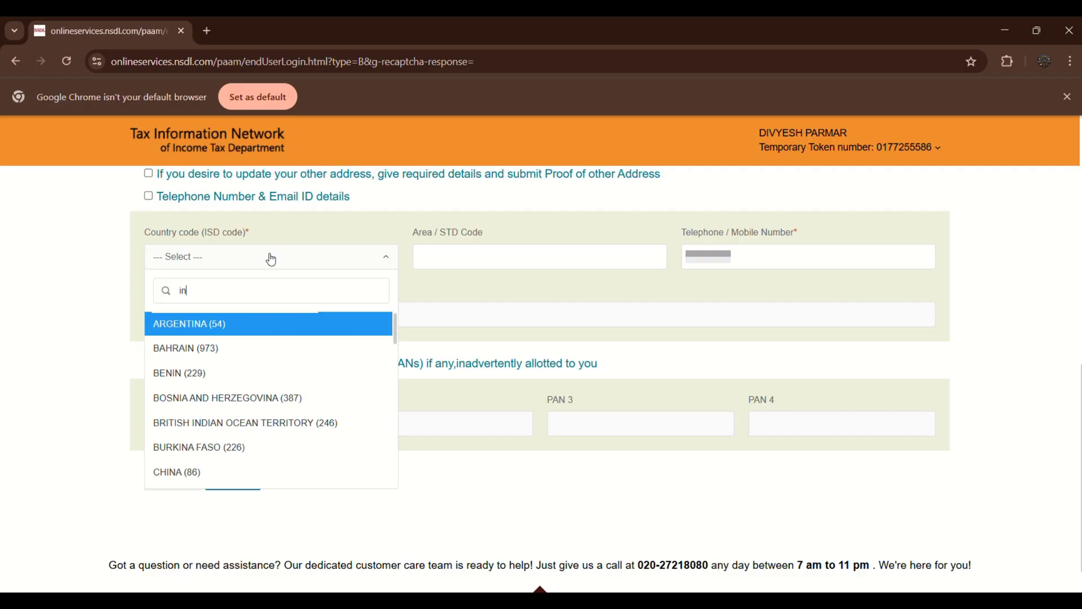
text(d)
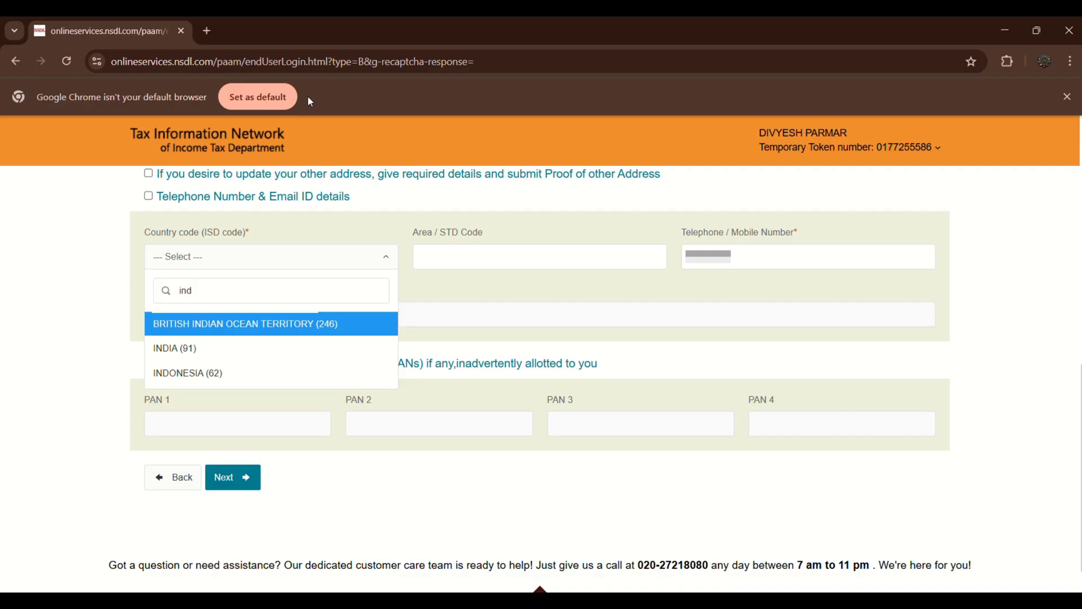
click(183, 355)
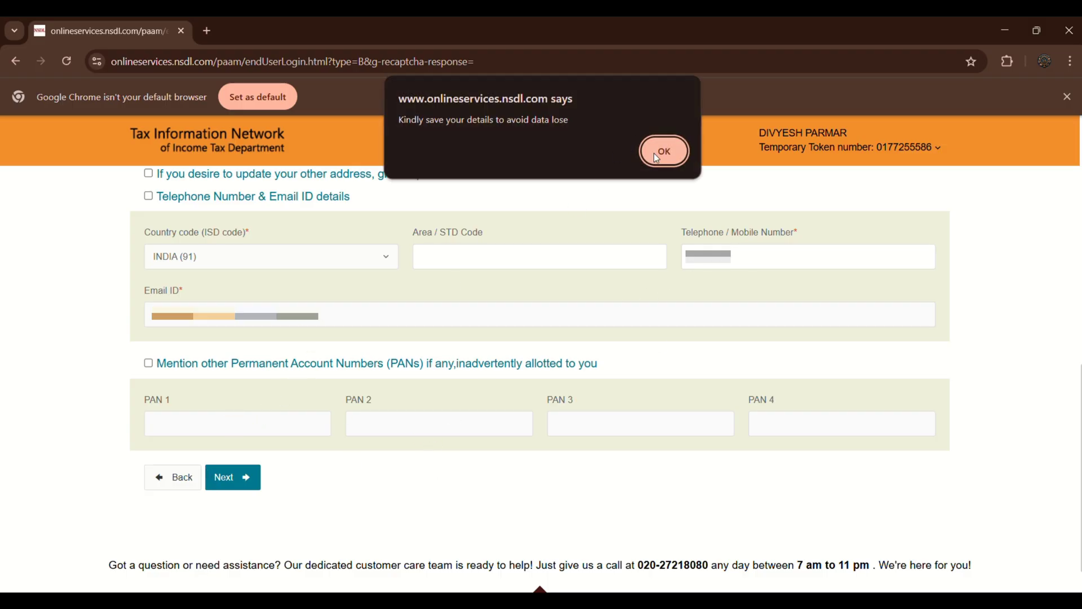
Dismiss the save-details reminder and advance to the Document details step.
click(661, 153)
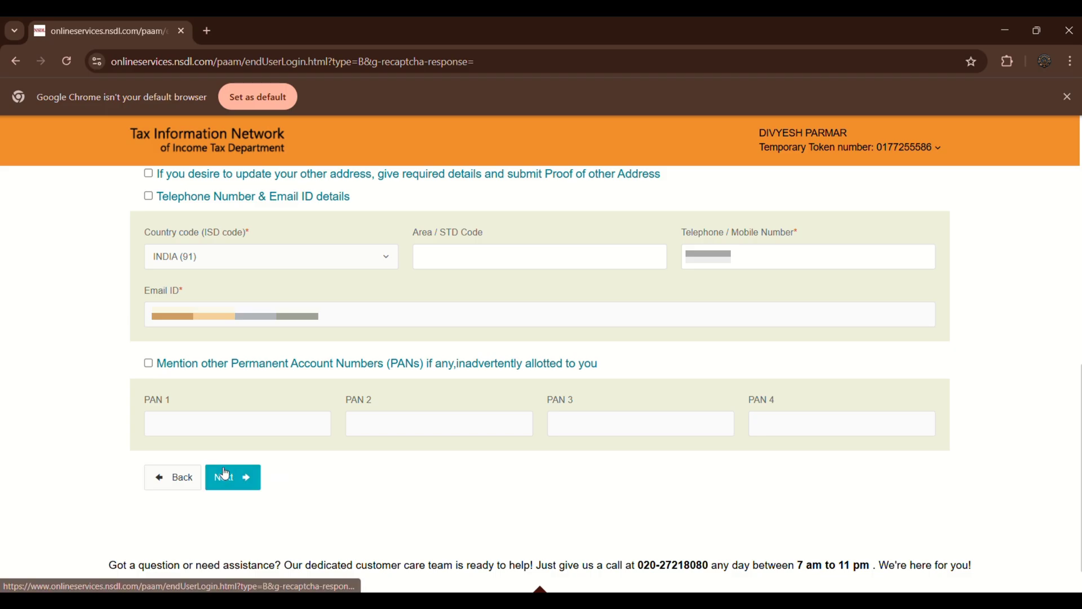
scroll(342, 268, down, 1)
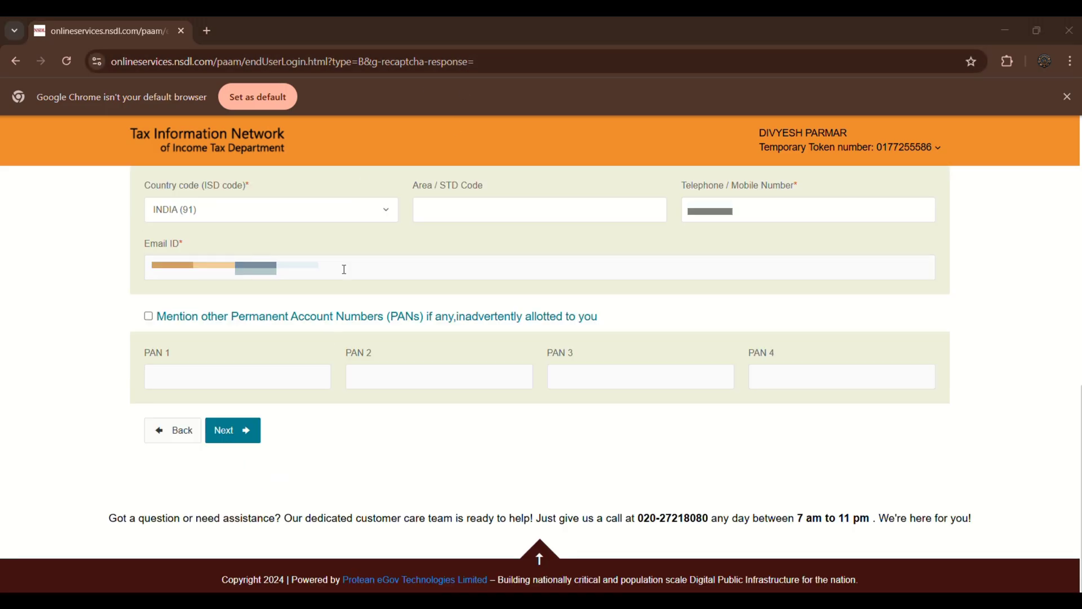
click(244, 430)
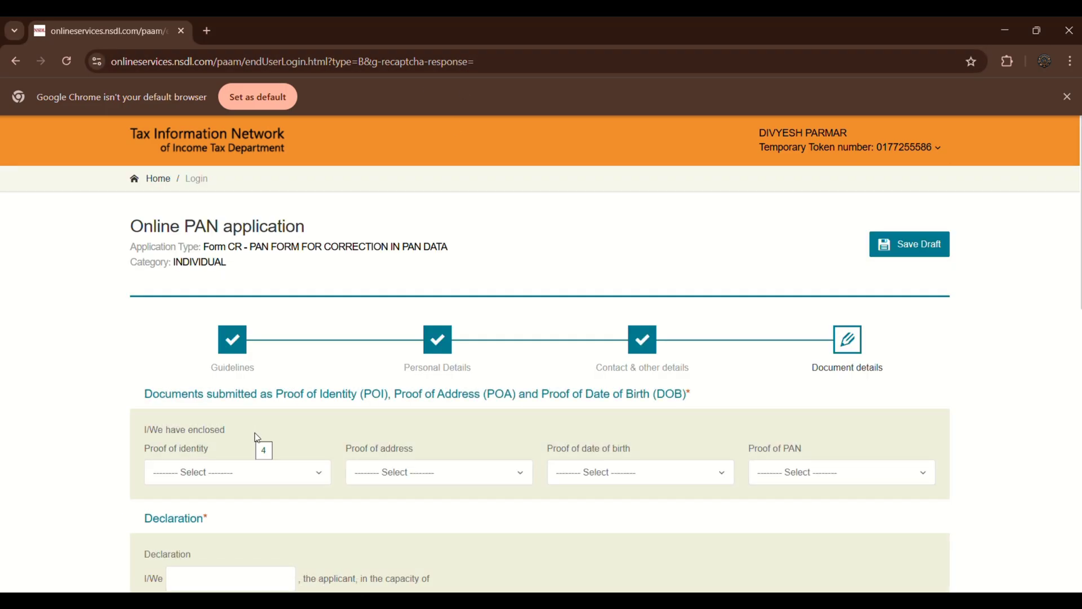
Choose AADHAAR Card as both proof of identity and proof of address.
scroll(262, 476, down, 1)
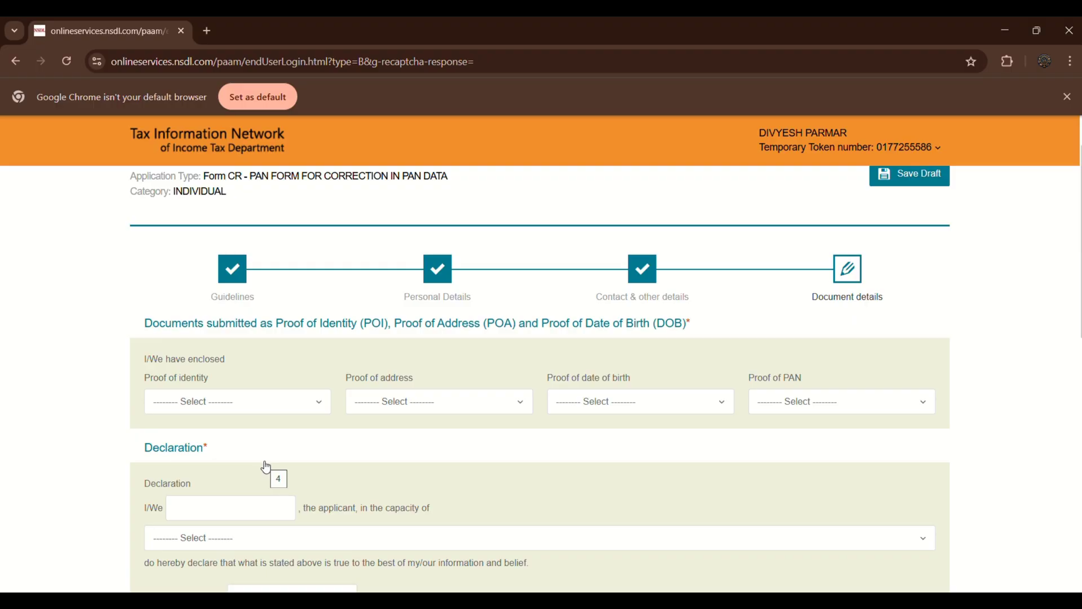
click(264, 402)
scroll(232, 303, down, 5)
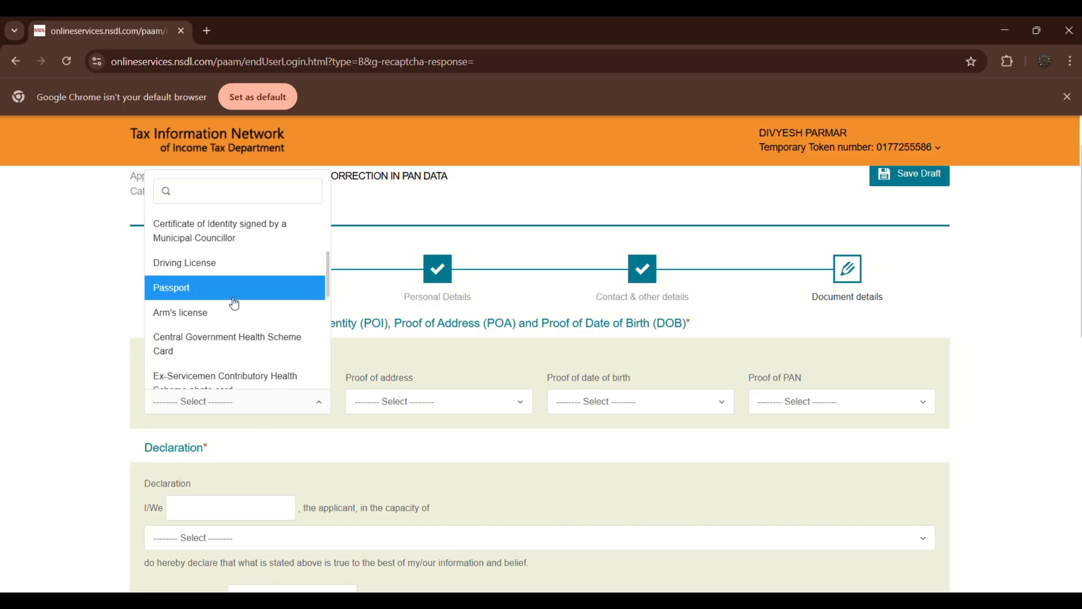
scroll(235, 306, up, 3)
scroll(235, 306, down, 5)
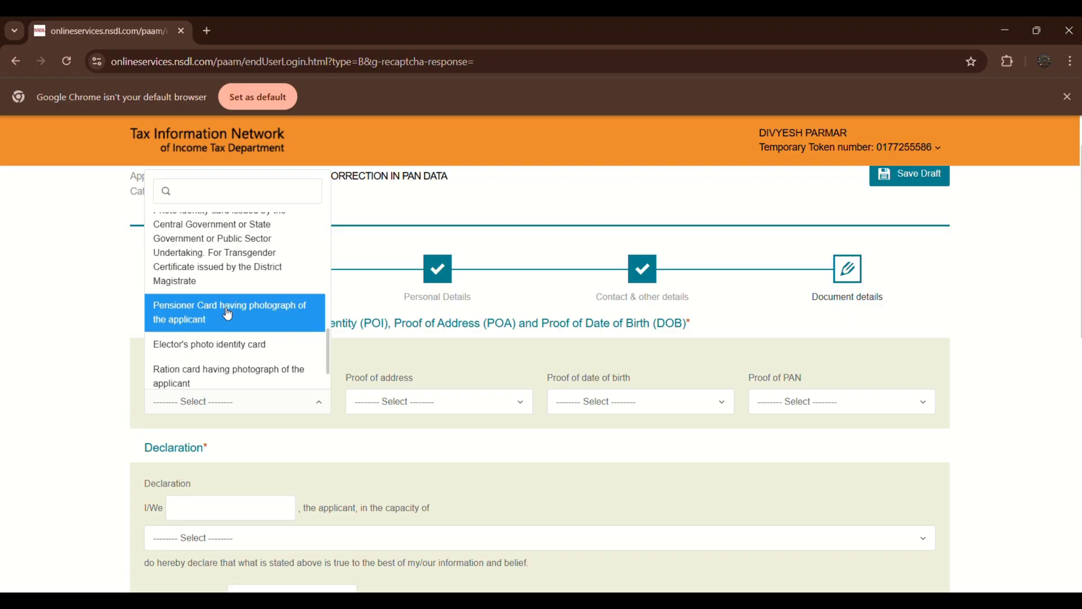
scroll(227, 315, down, 2)
text(a)
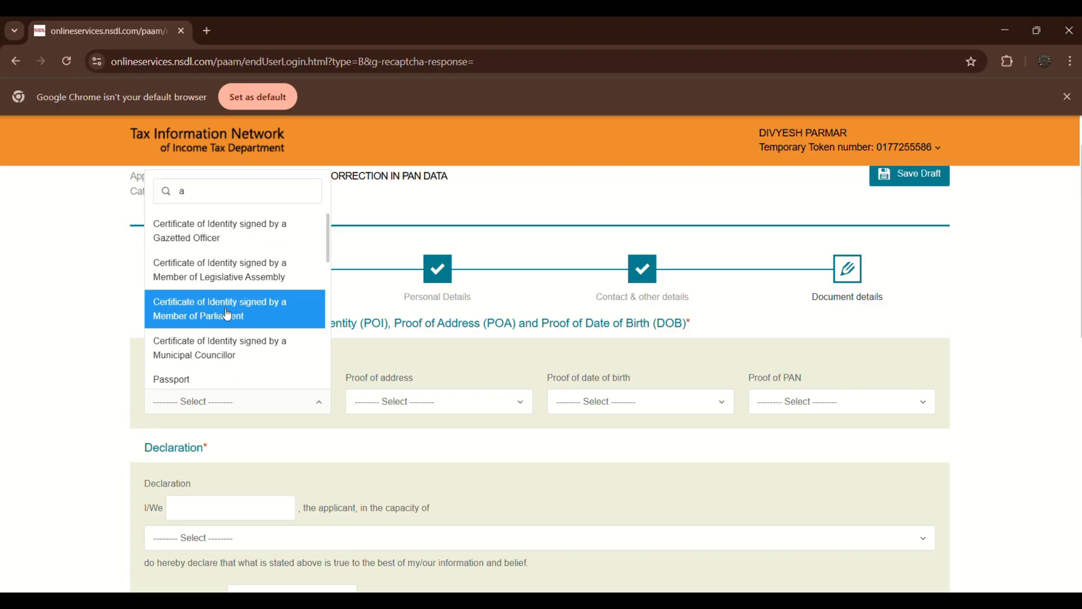
text(d)
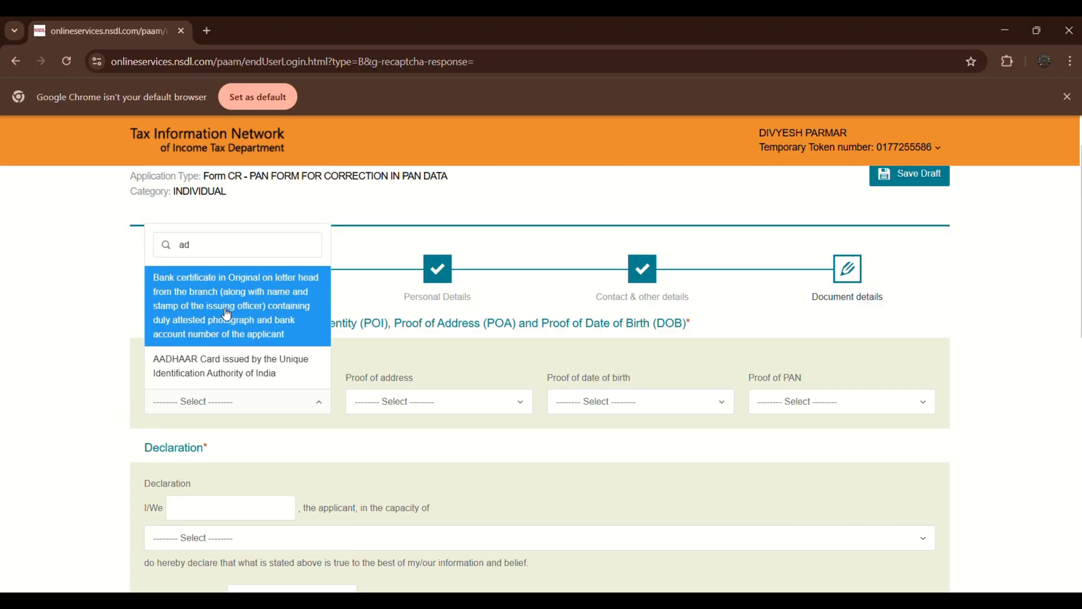
text(h)
click(248, 369)
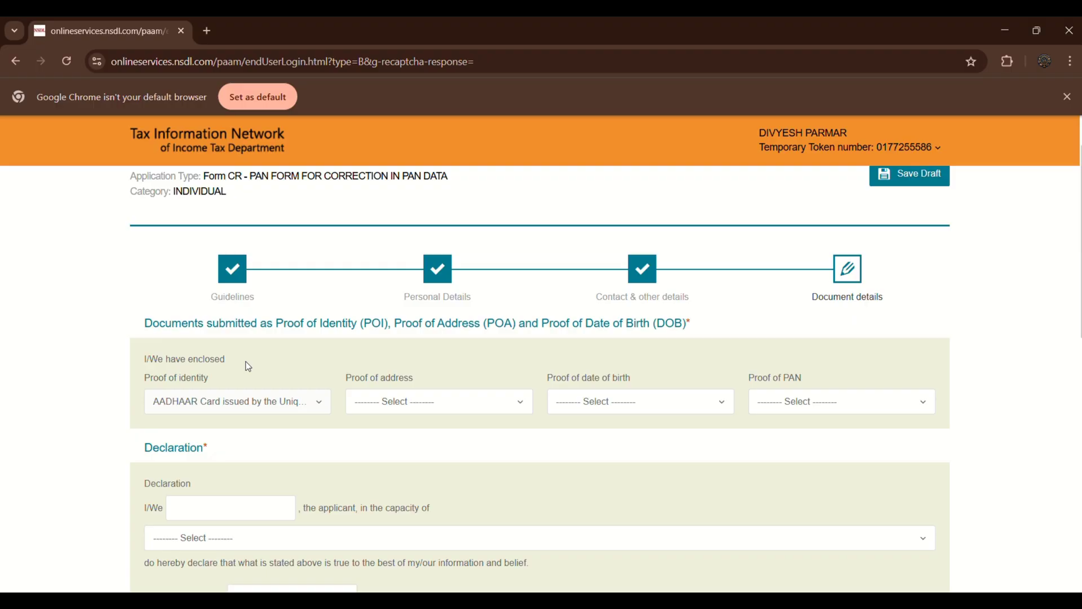
click(390, 406)
text(a)
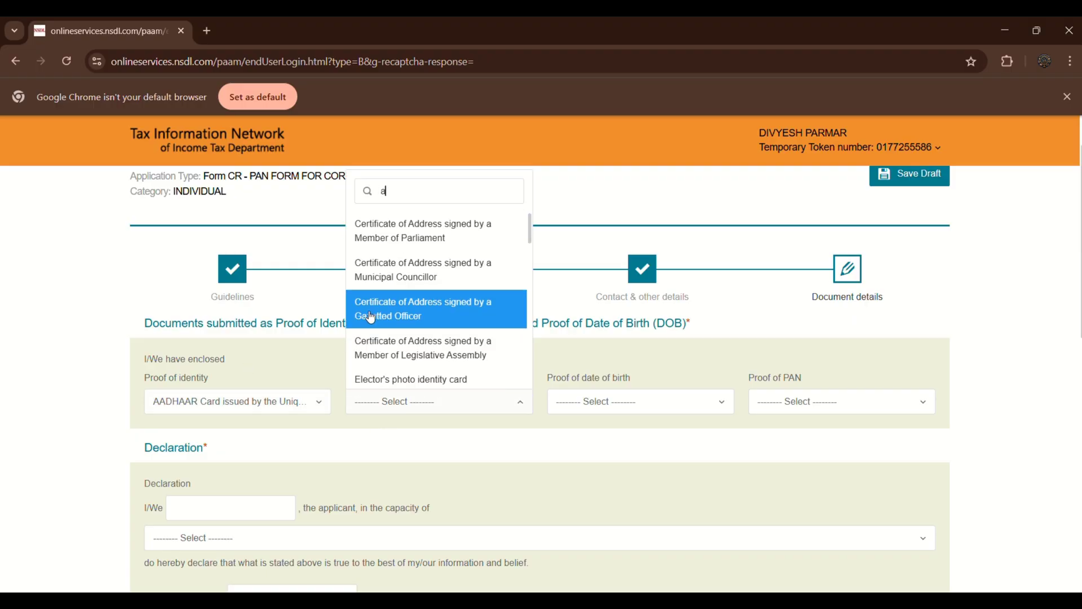
text(dh)
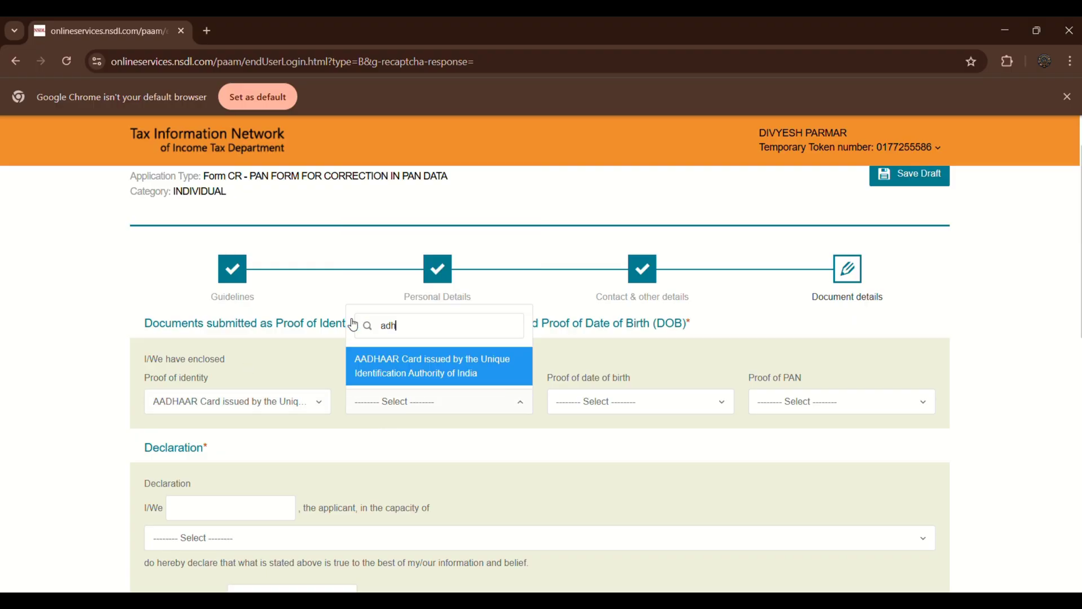
click(410, 361)
Set AADHAAR Card as proof of date of birth and Copy of Pan Card as proof of PAN.
click(612, 407)
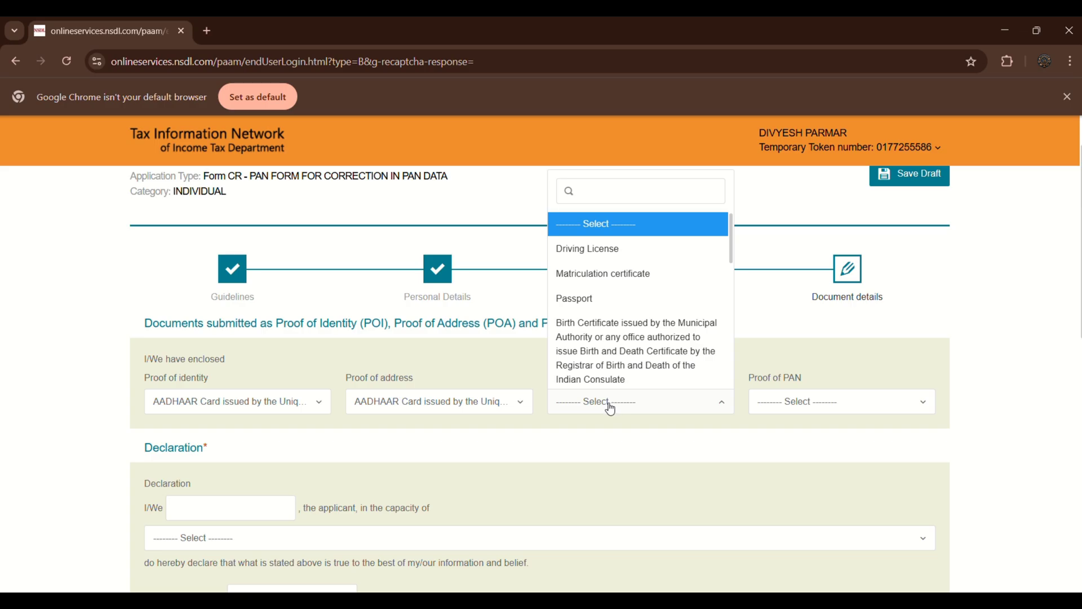
text(a)
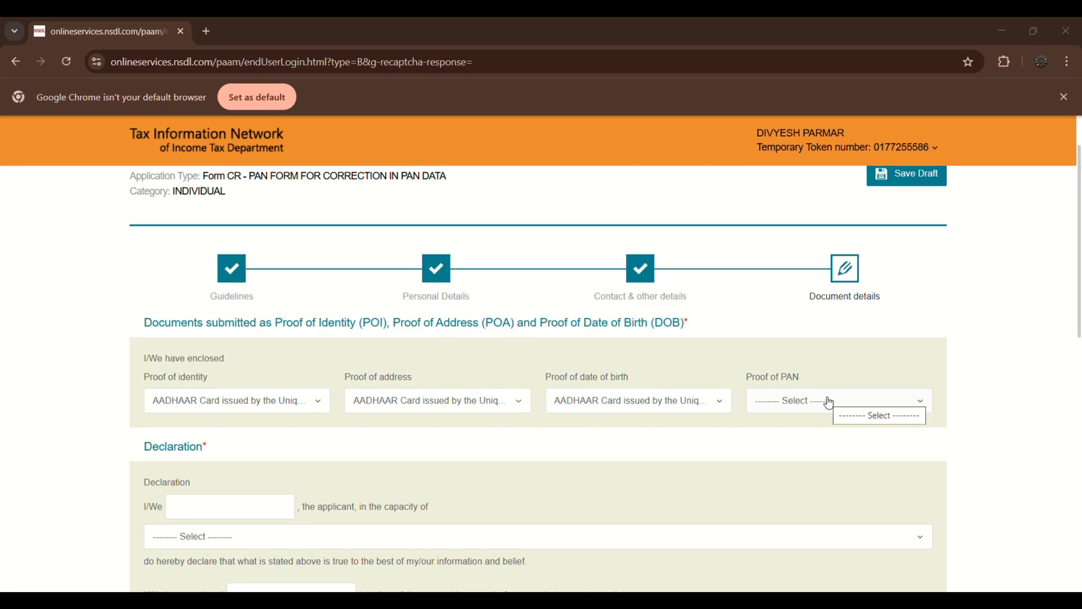
click(829, 402)
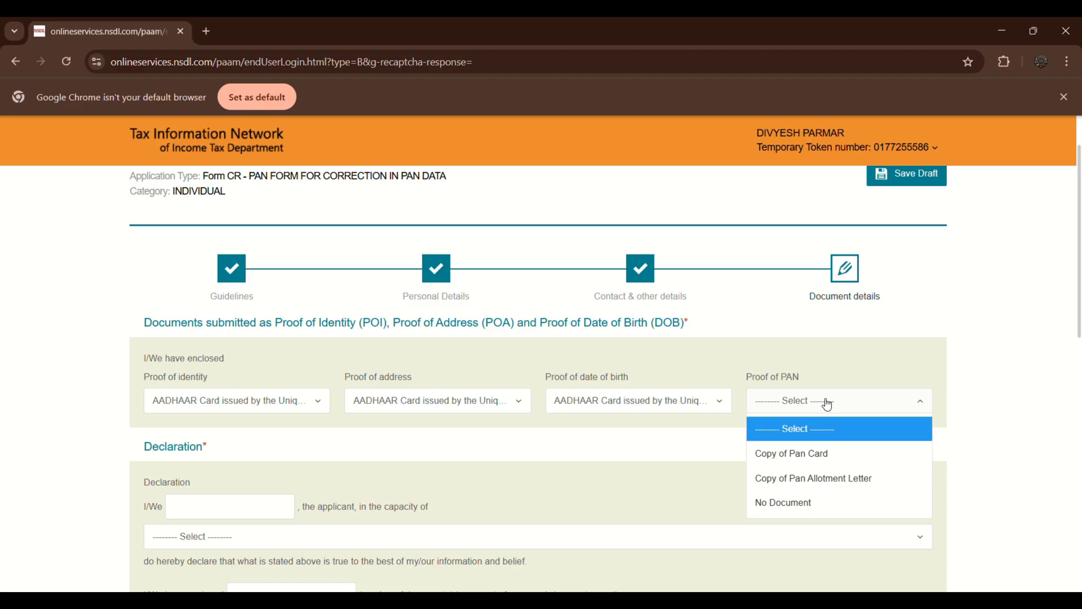
click(848, 463)
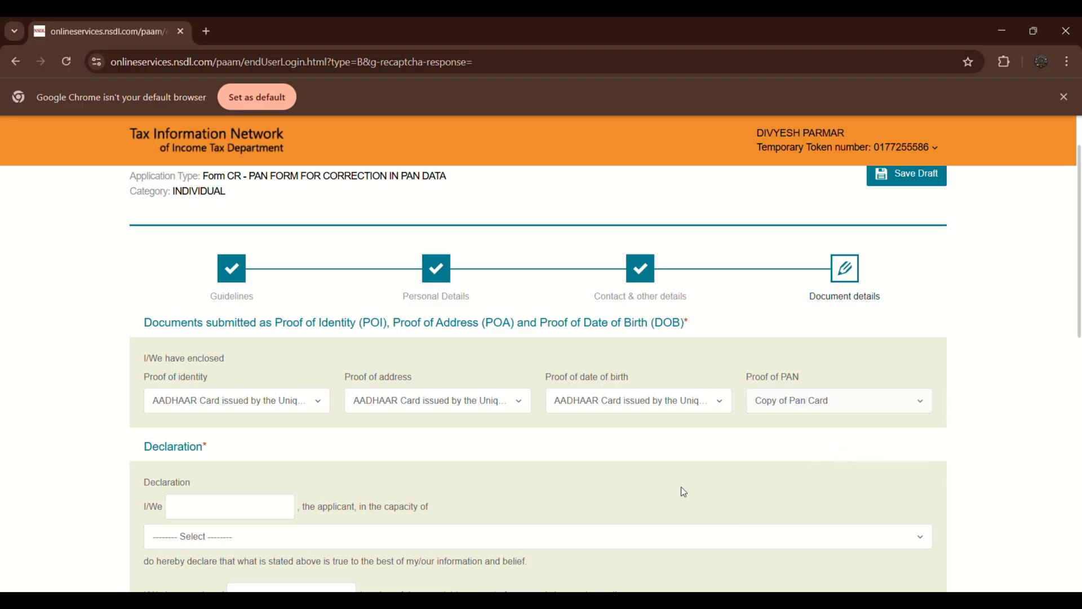
Keep Himself/Herself as the declarant capacity in the declaration.
click(262, 498)
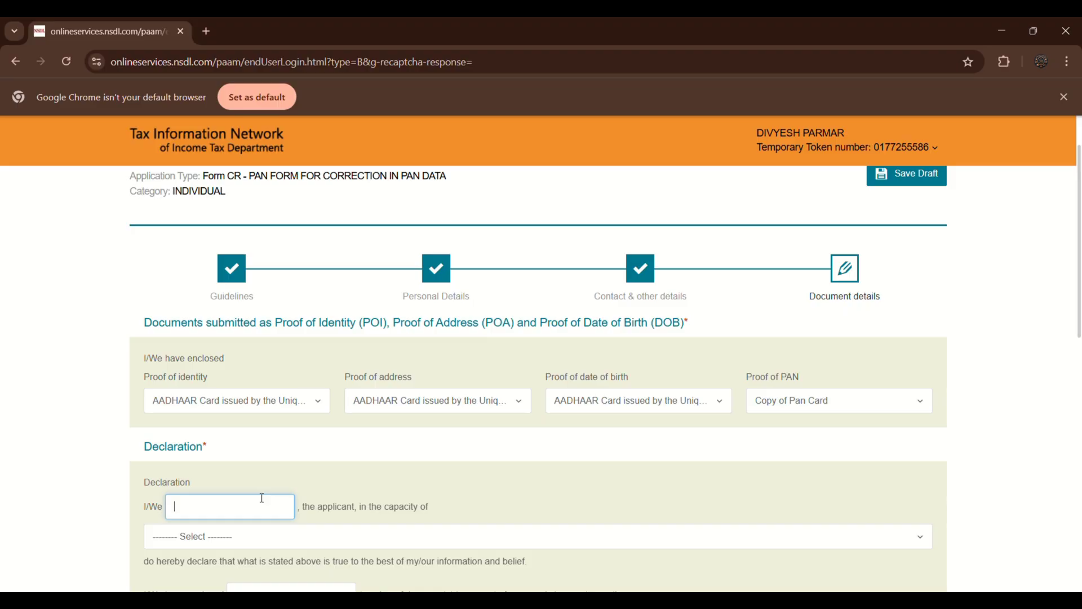
click(479, 36)
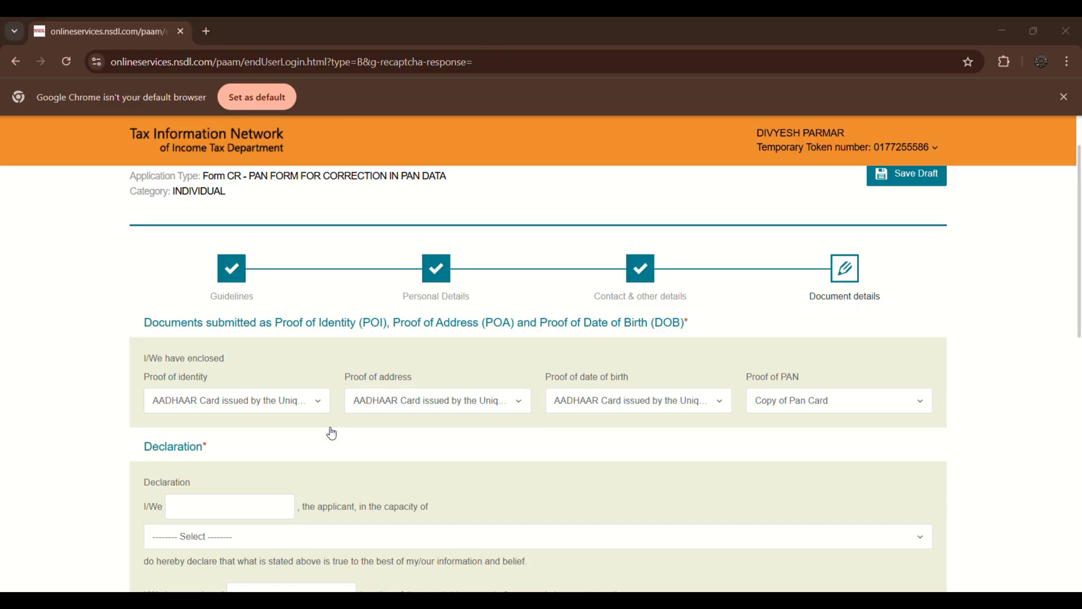
click(294, 535)
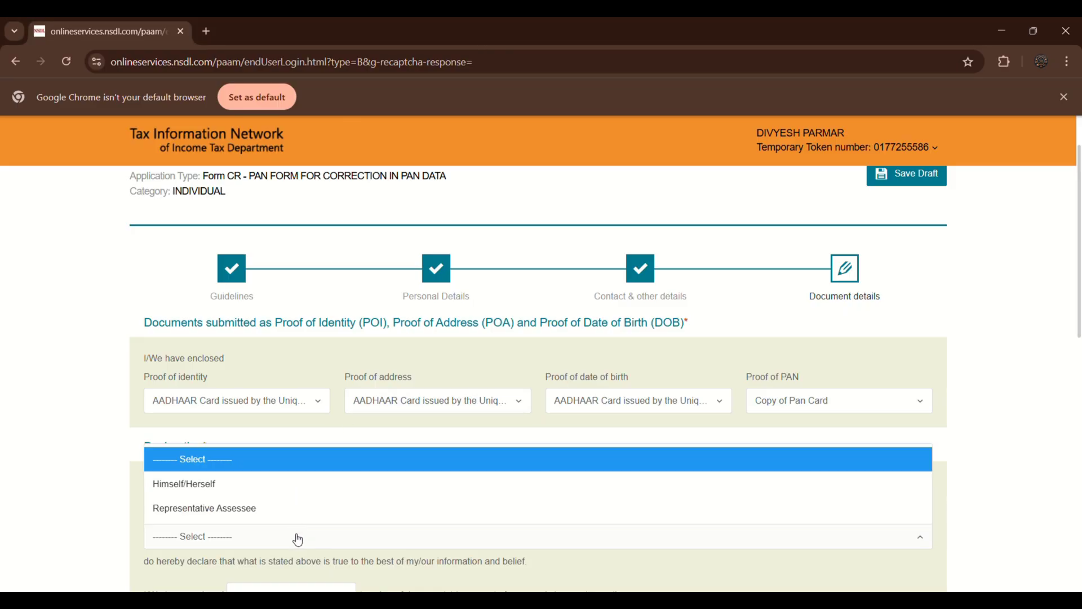
click(286, 489)
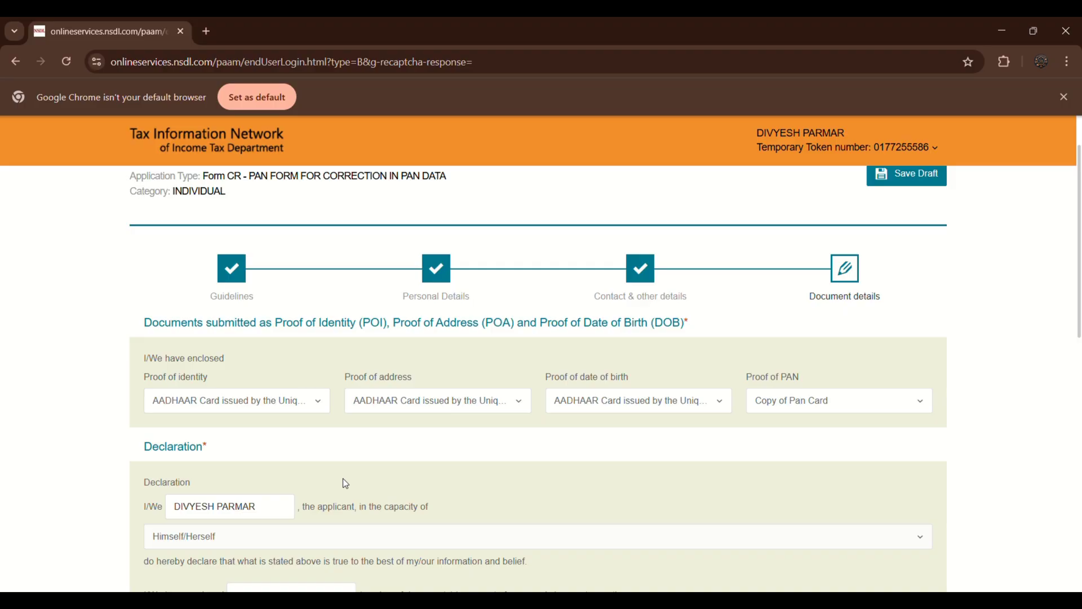
scroll(342, 482, down, 3)
click(292, 395)
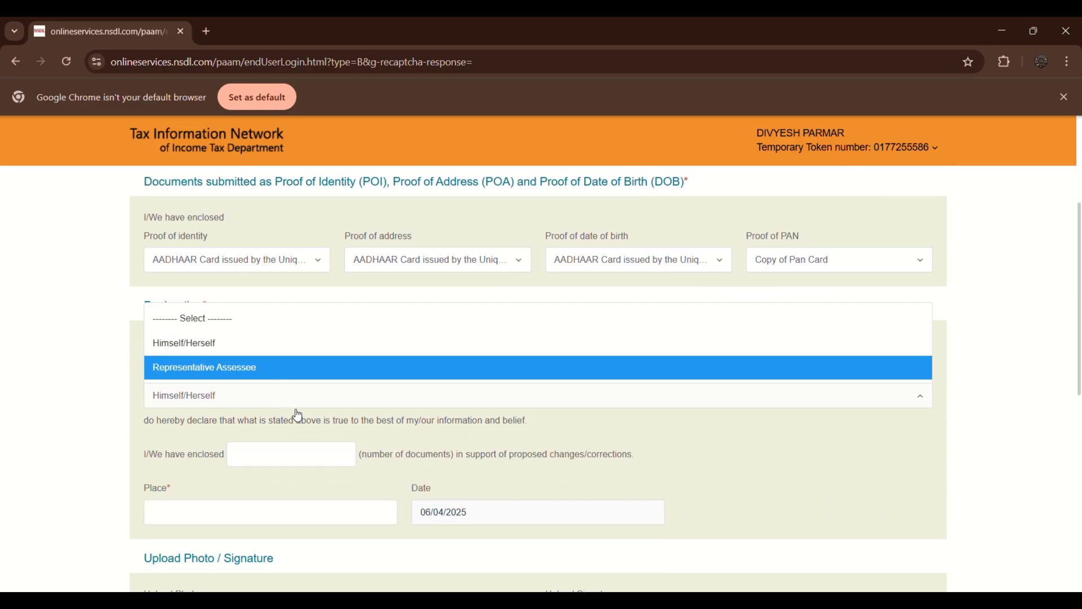
click(457, 437)
Enter SINGACH as the place of declaration.
click(296, 458)
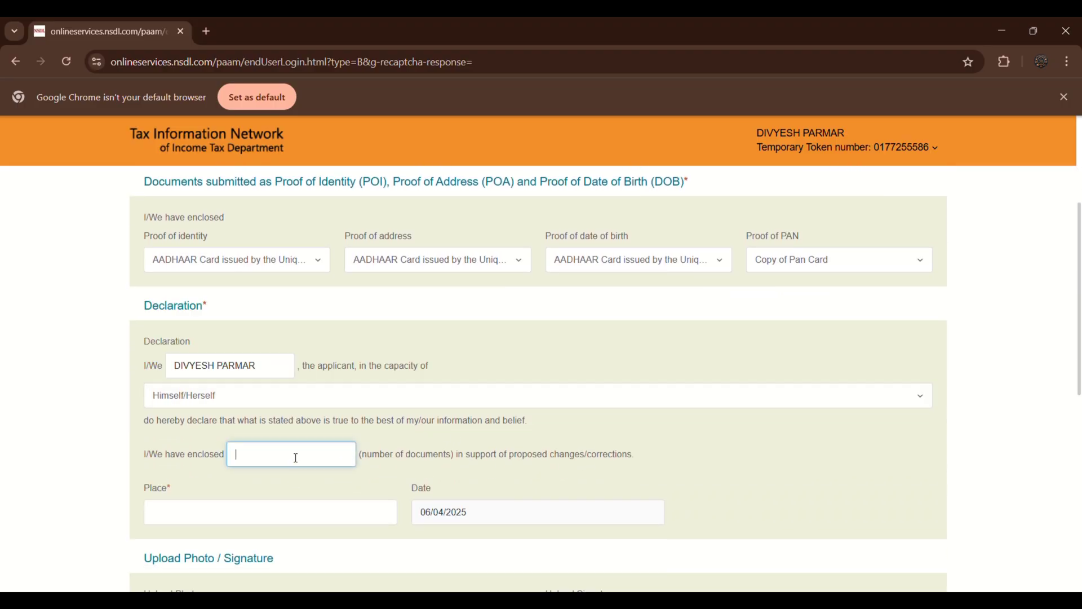
click(275, 514)
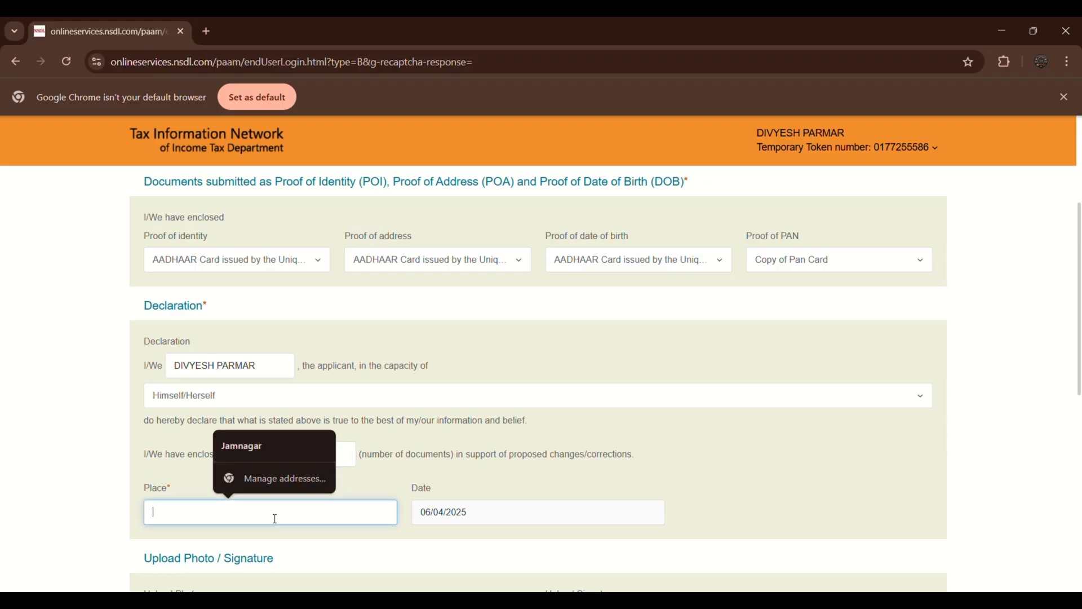
text(SI)
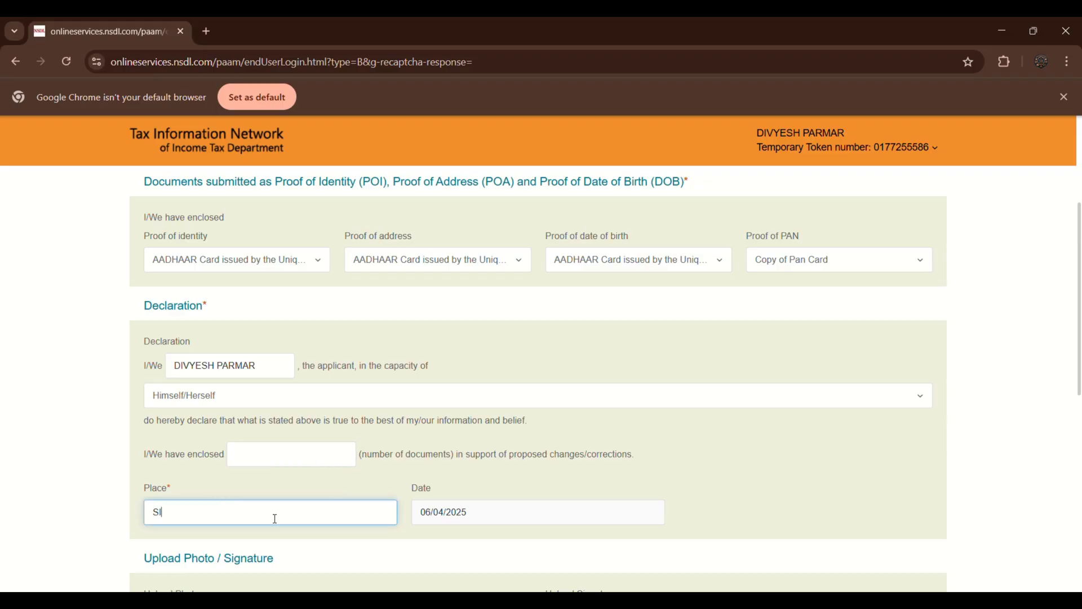
text(NGACH)
scroll(280, 503, down, 3)
scroll(219, 519, down, 3)
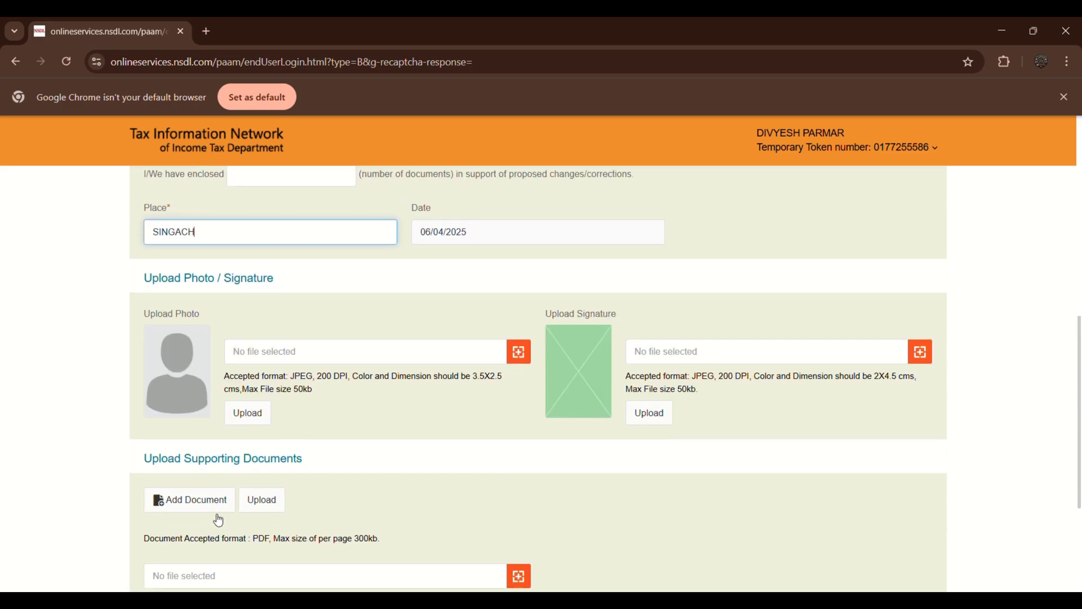
scroll(219, 520, up, 1)
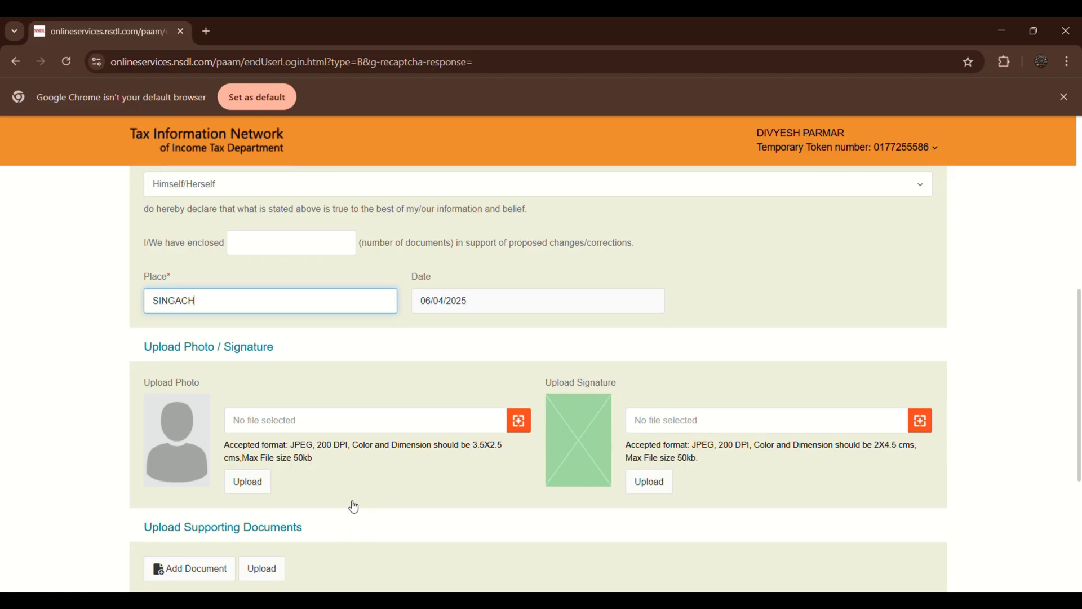
Enter 2 as the number of enclosed documents and dismiss the save-details alert.
click(466, 41)
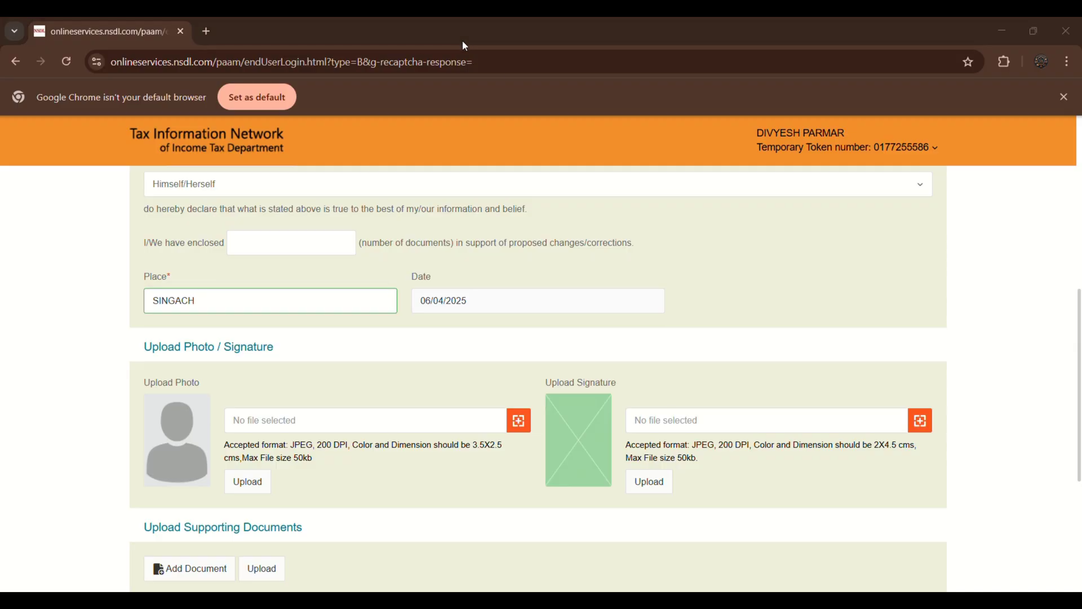
click(267, 245)
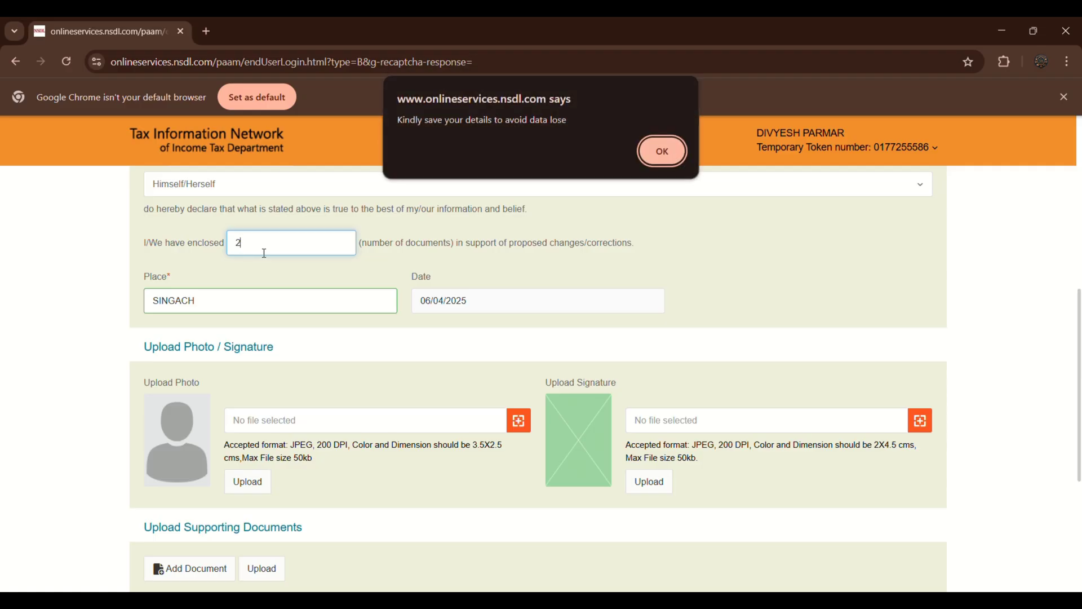
click(650, 157)
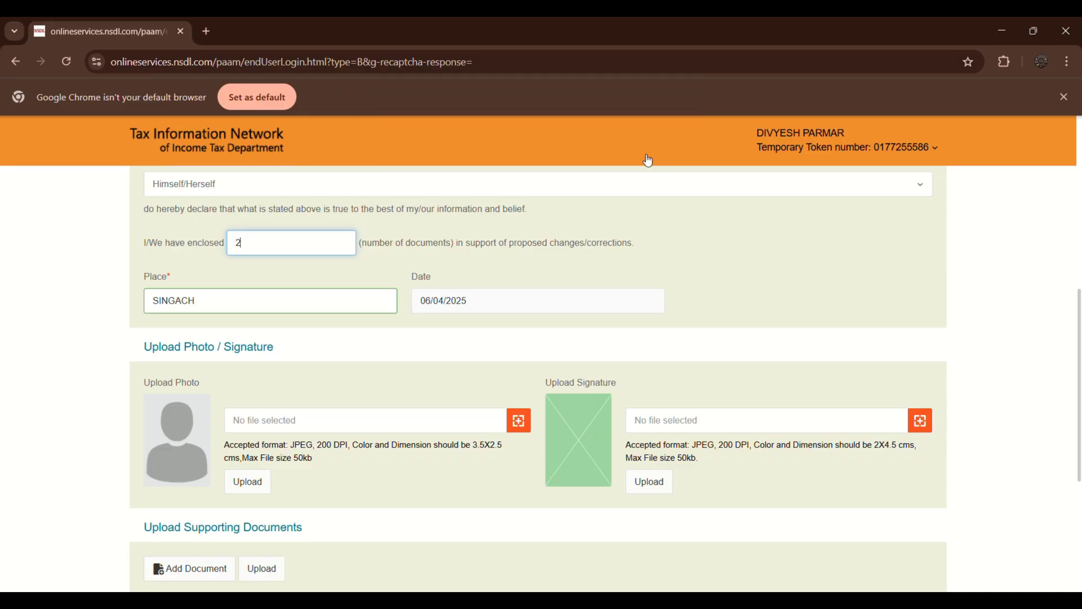
Select the applicant's photo file and upload it.
click(519, 421)
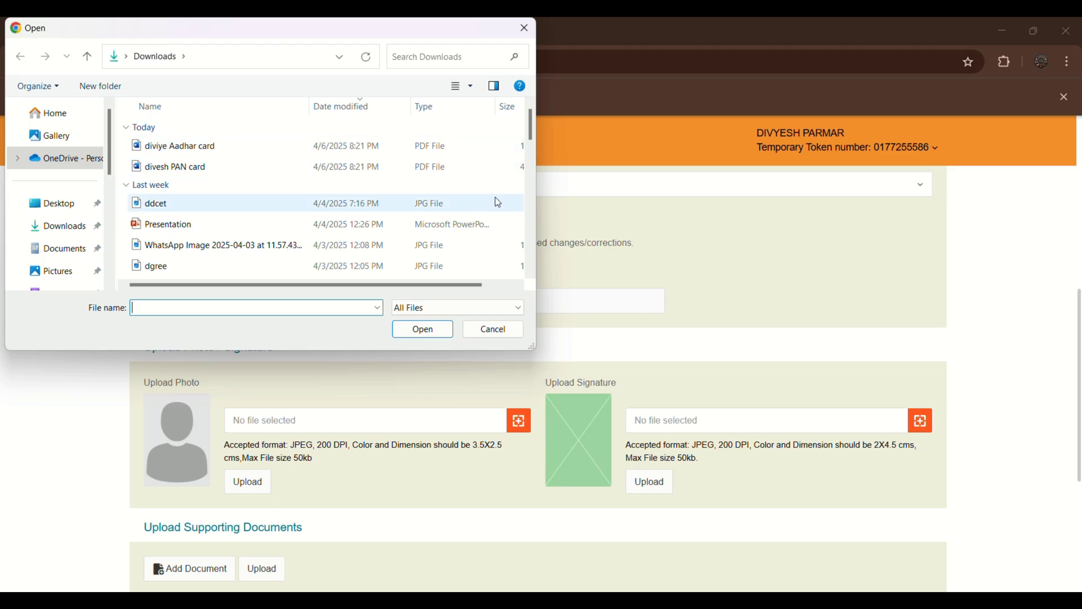
click(505, 329)
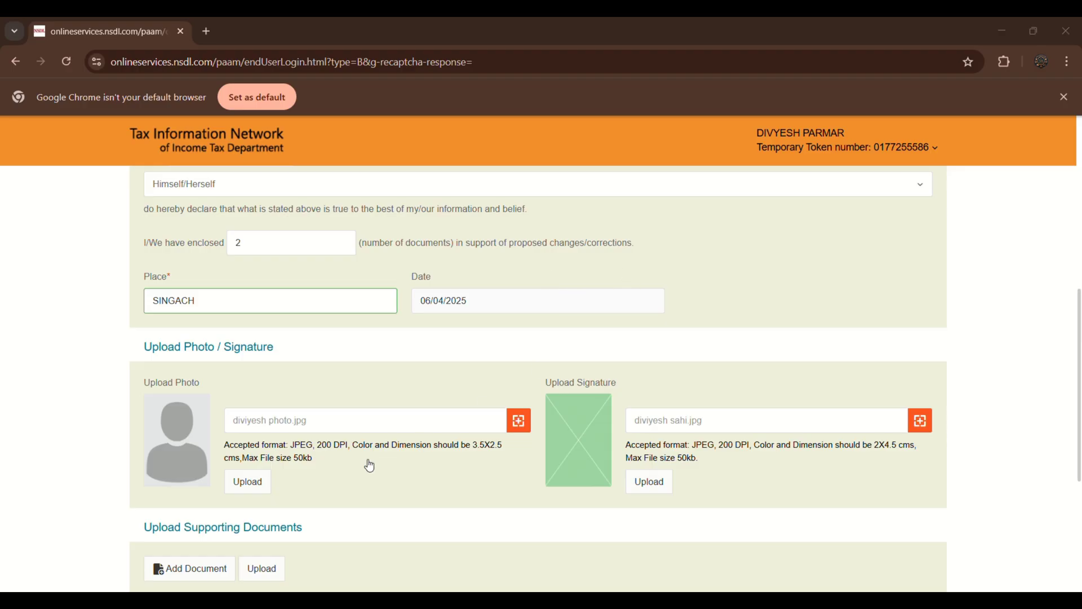
click(248, 482)
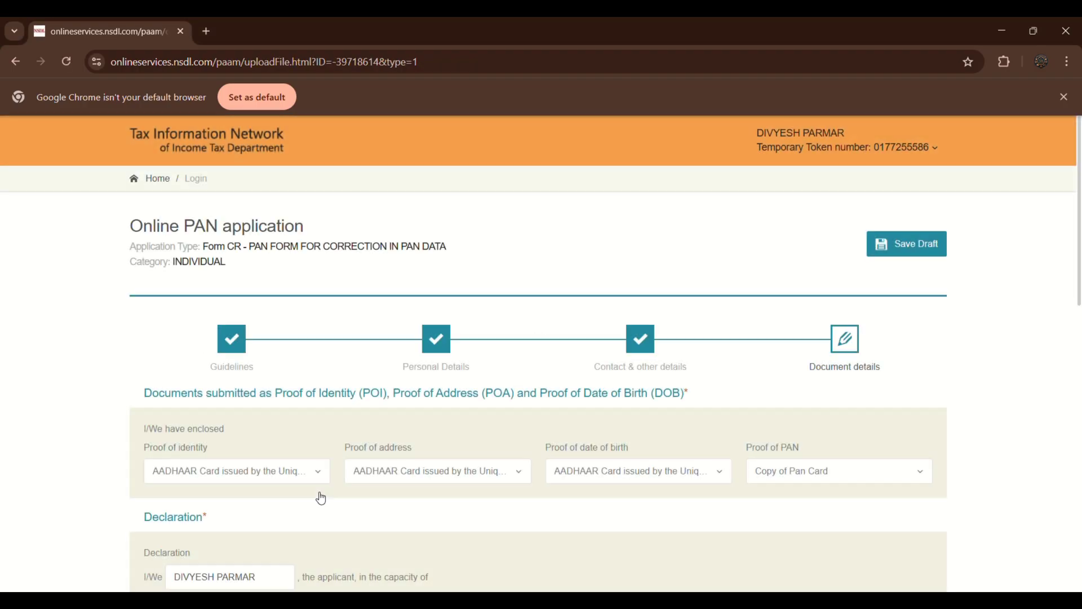
Select and upload the signature image.
scroll(321, 498, down, 8)
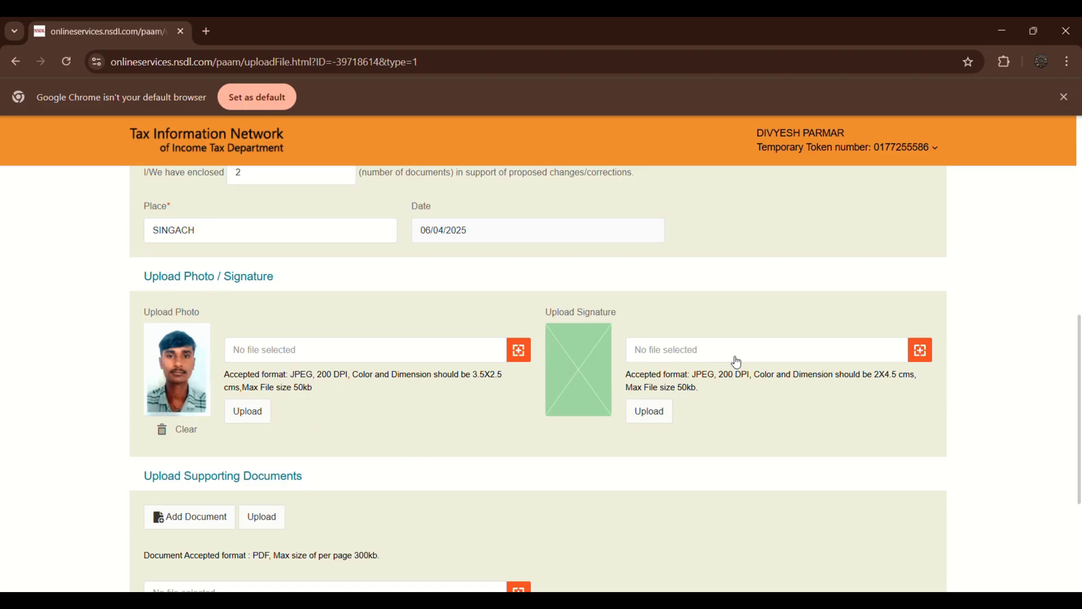
click(921, 350)
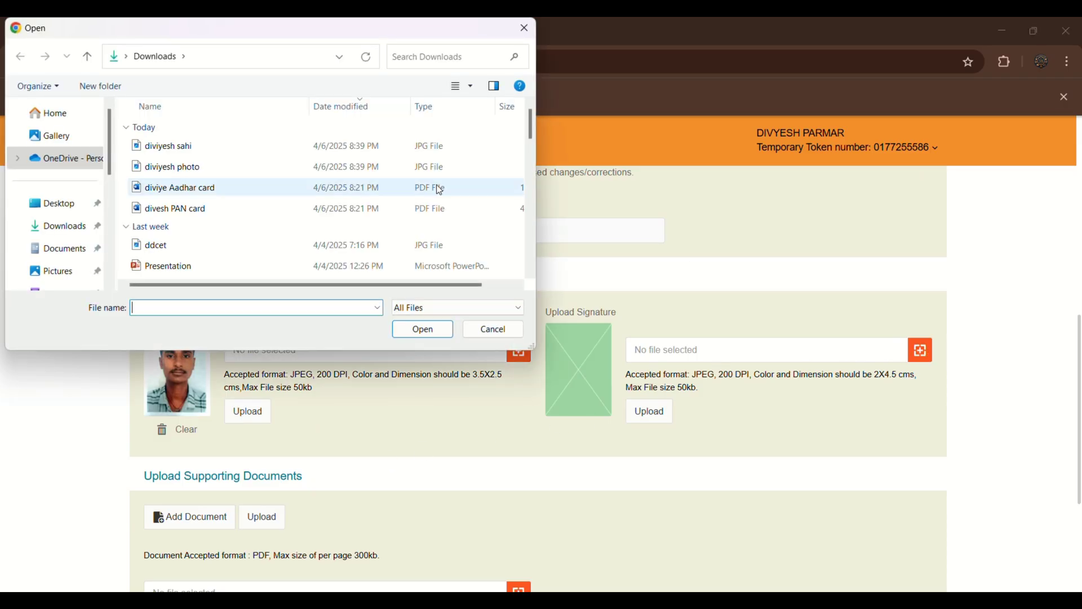
click(231, 150)
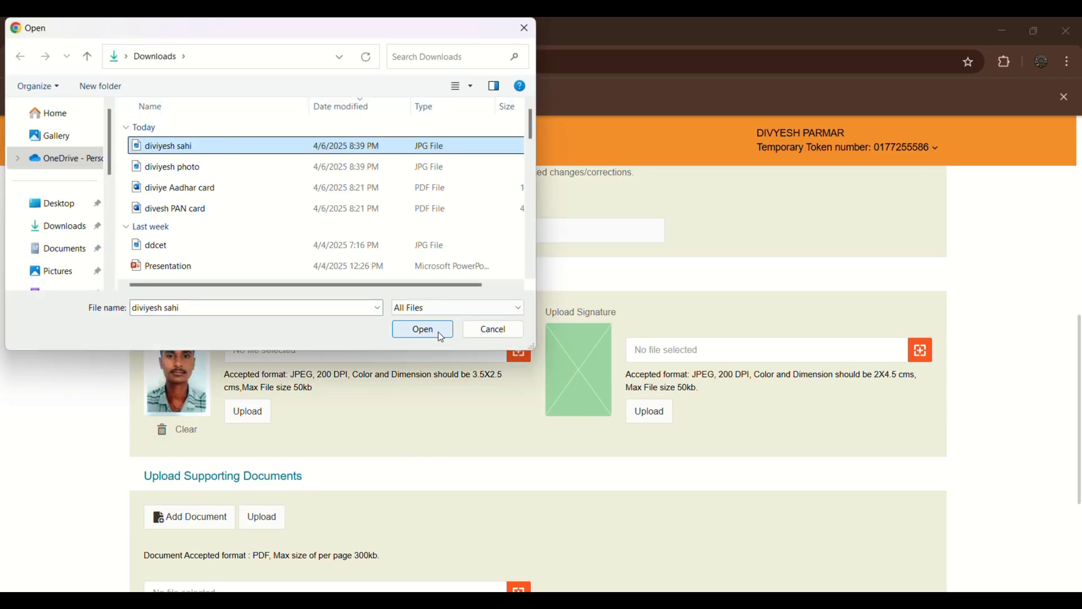
click(438, 331)
click(649, 412)
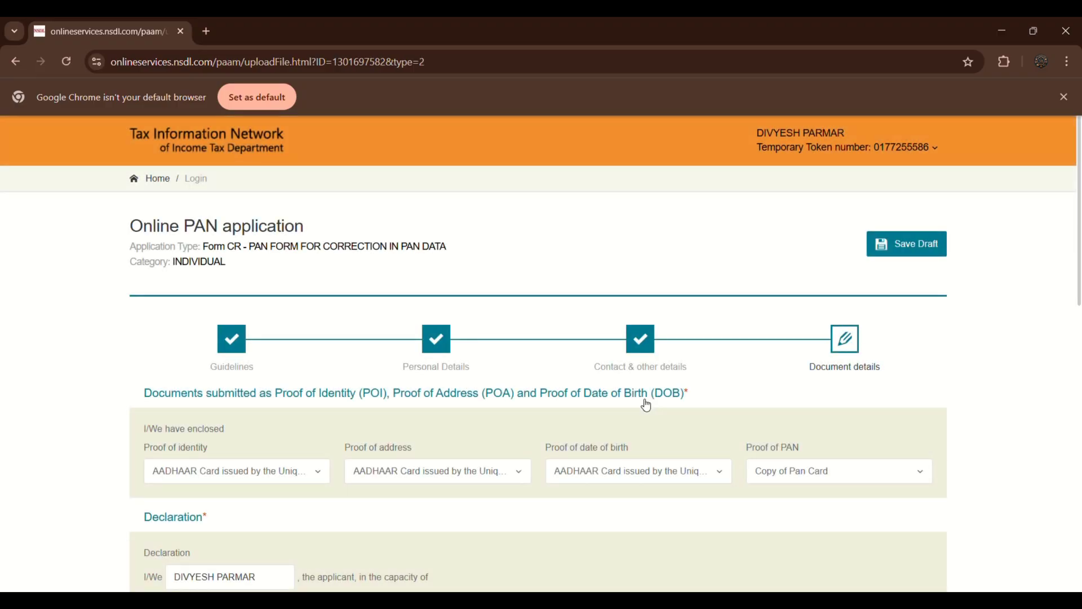
Upload the Aadhaar card PDF as a supporting document.
scroll(646, 404, down, 8)
scroll(647, 403, up, 1)
scroll(647, 404, up, 2)
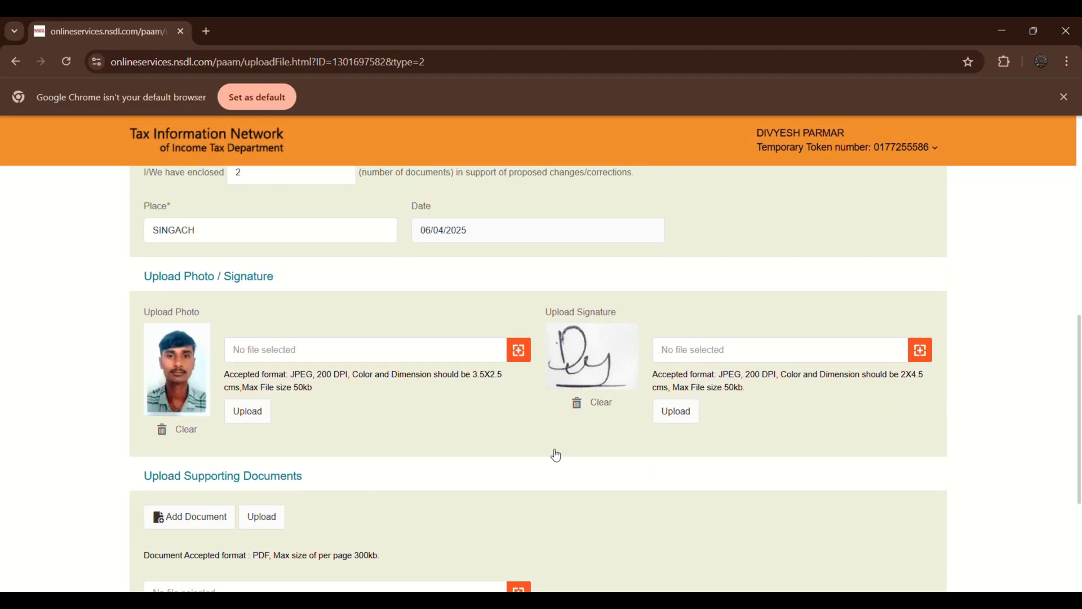
scroll(553, 451, down, 5)
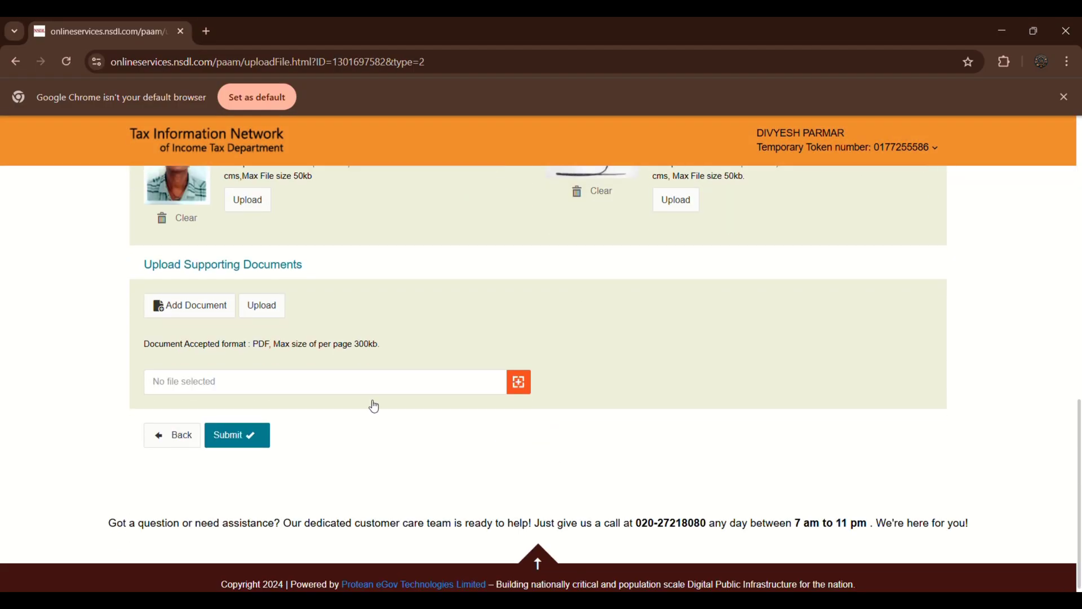
click(519, 383)
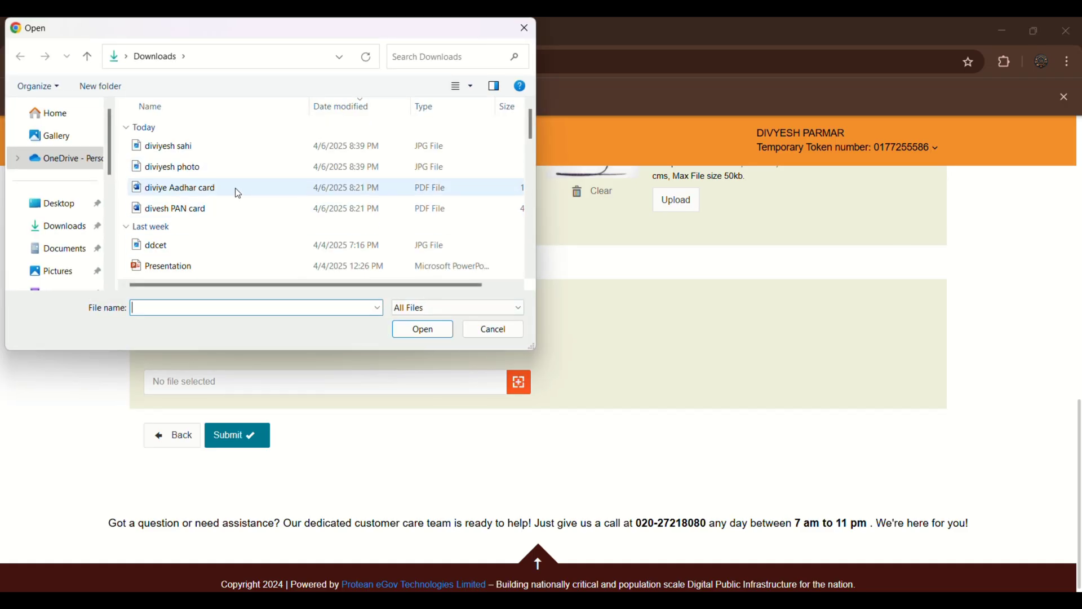
click(237, 194)
click(419, 329)
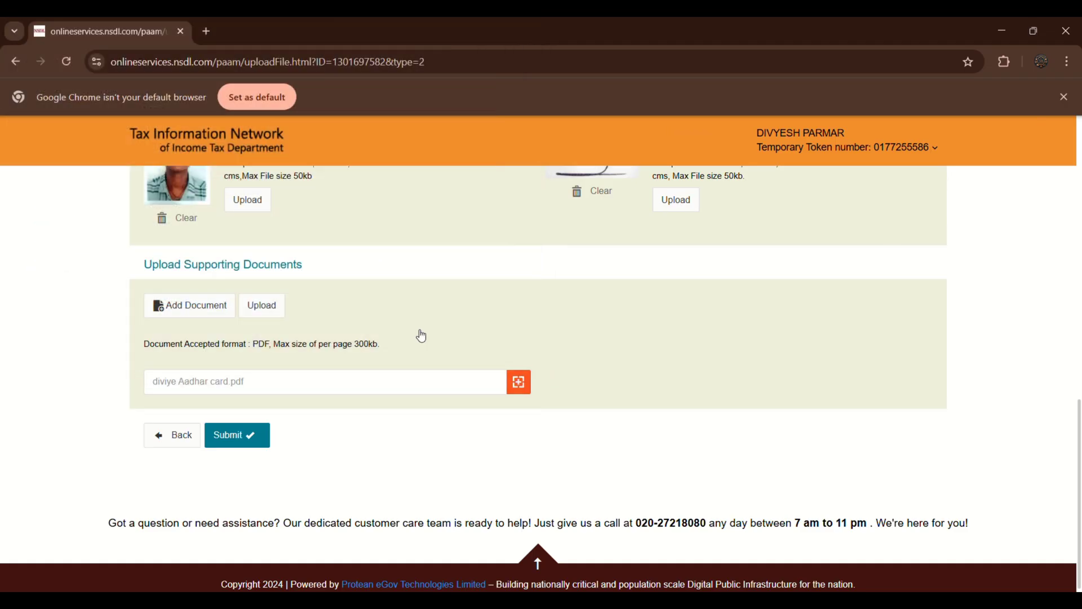
click(262, 303)
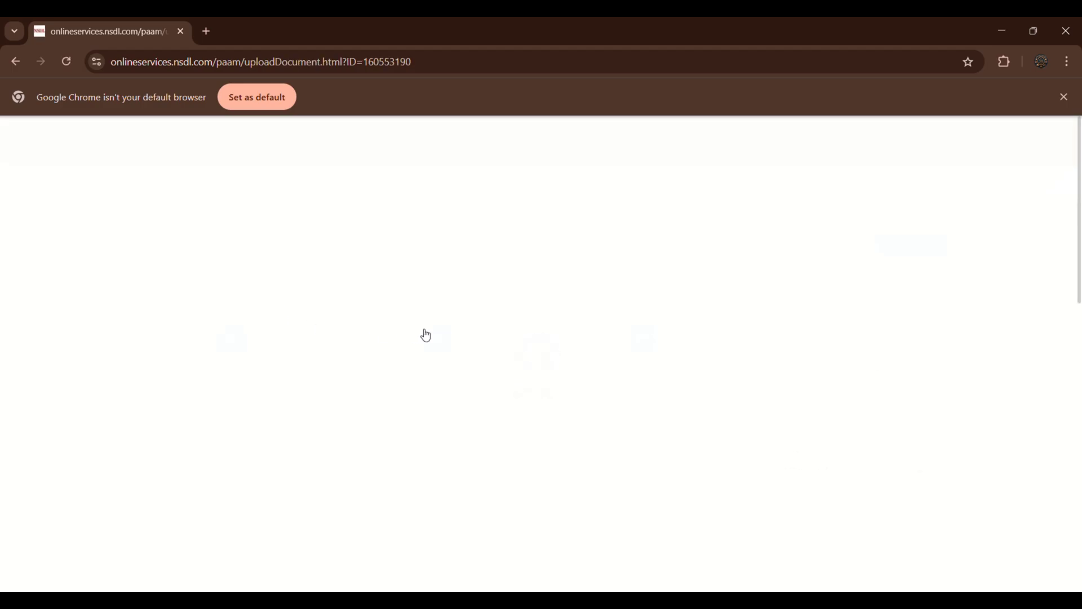
Add a second document row and try uploading the PAN card PDF, which is rejected.
scroll(437, 259, down, 12)
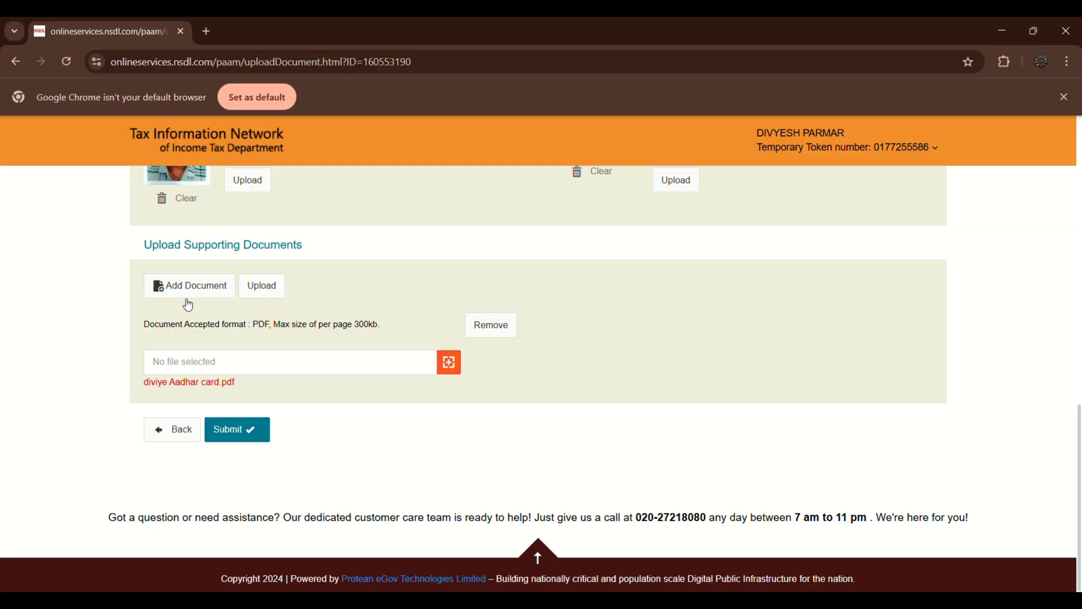
scroll(408, 255, up, 1)
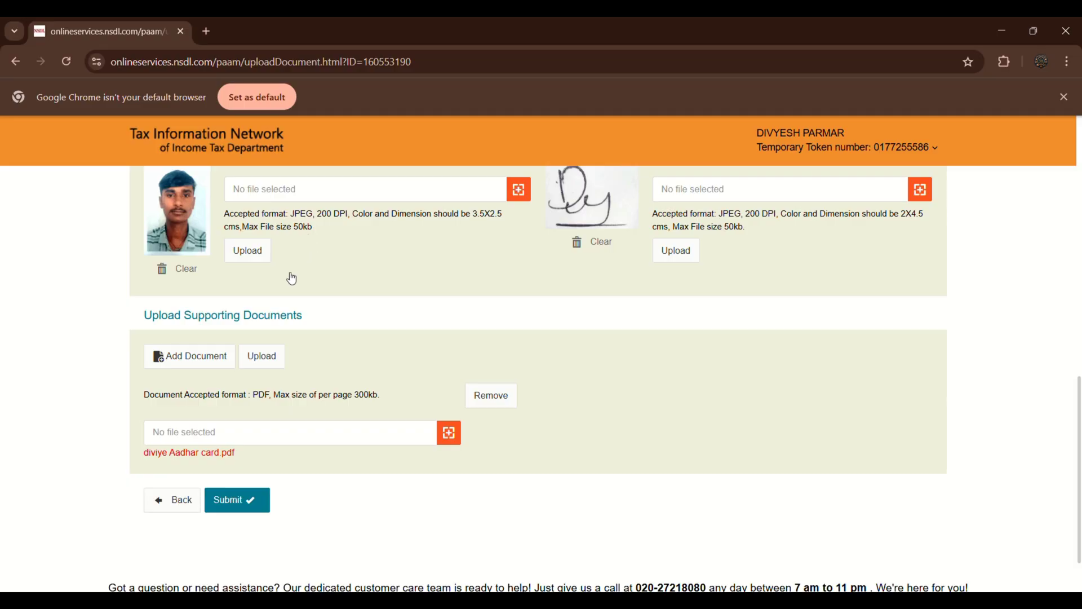
click(198, 360)
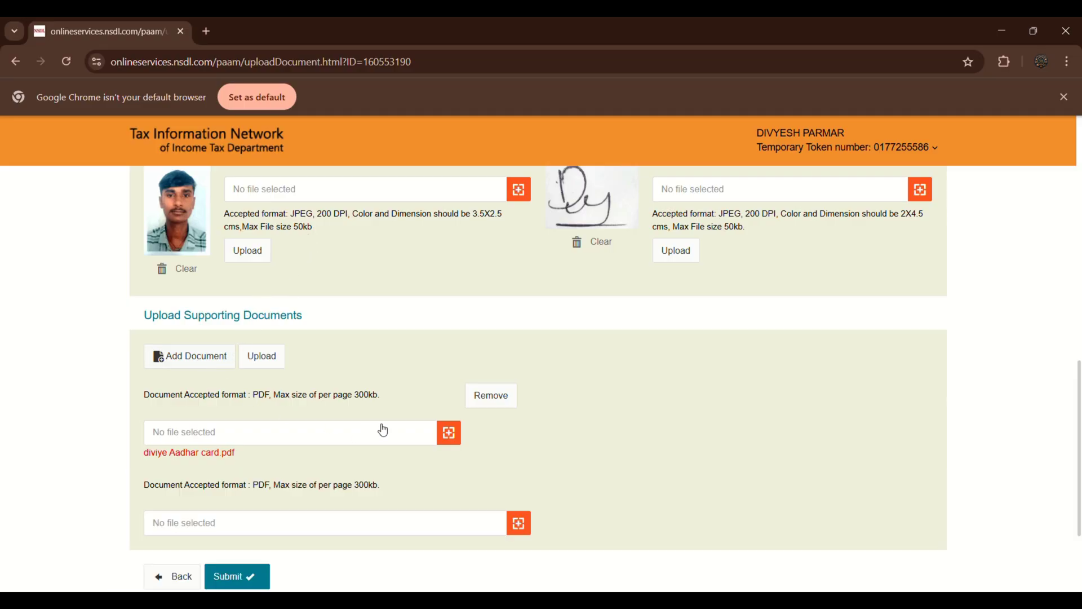
click(514, 521)
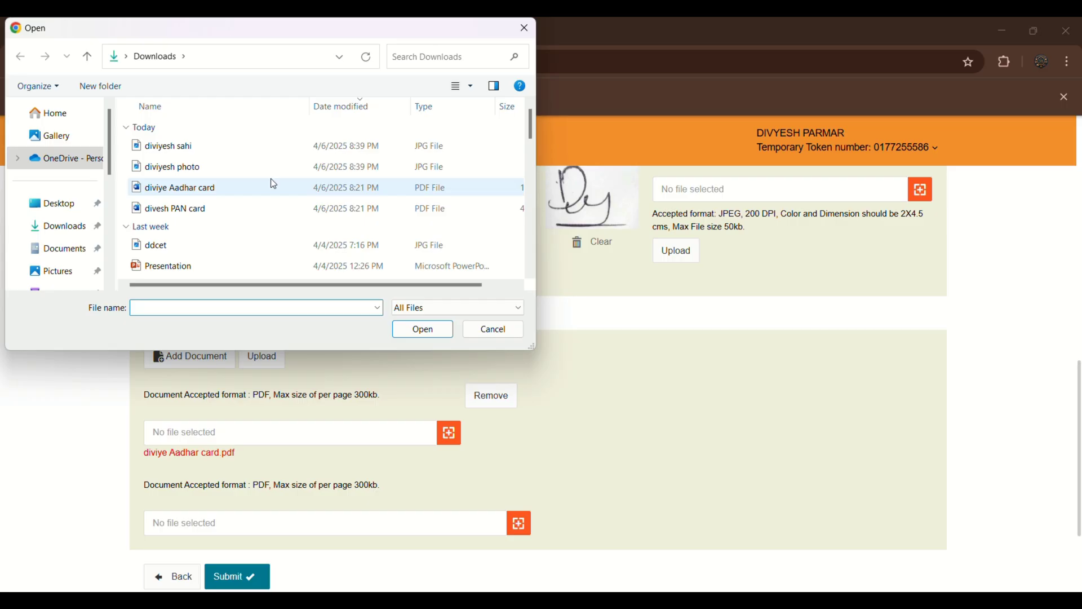
click(268, 199)
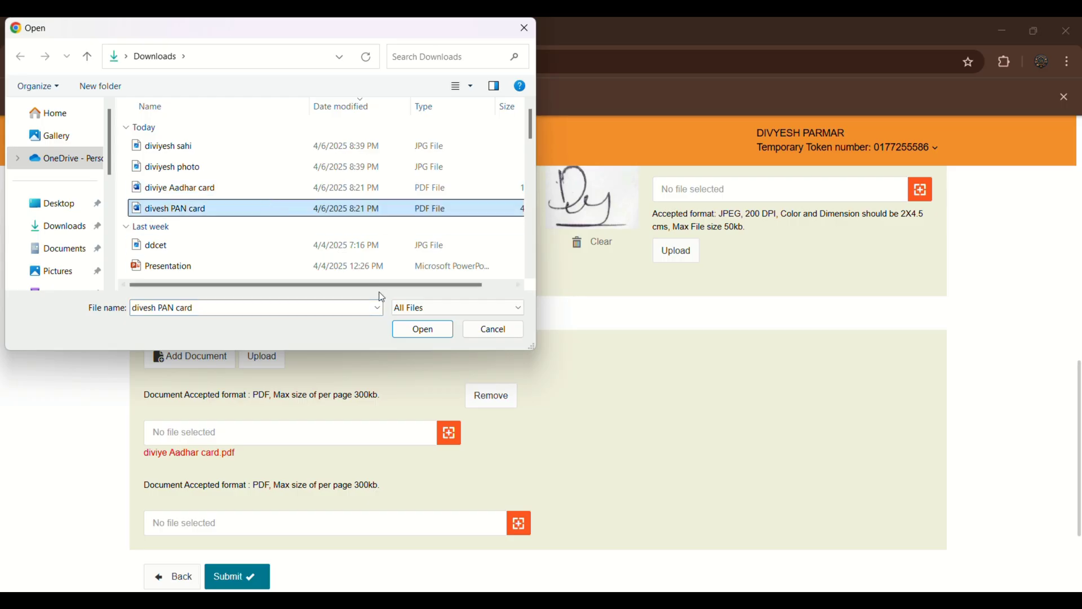
click(403, 333)
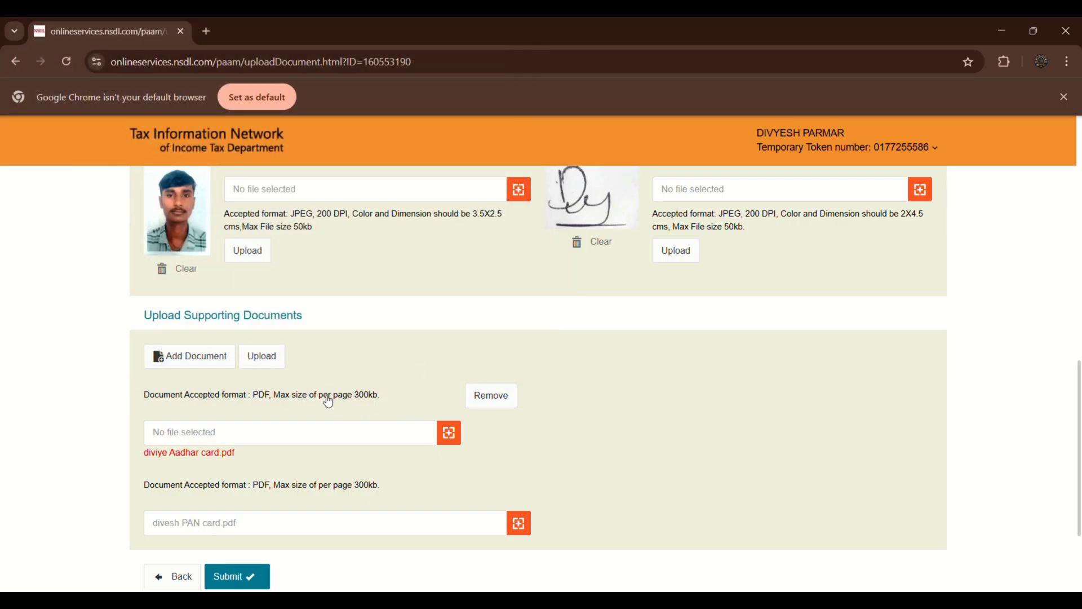
click(260, 357)
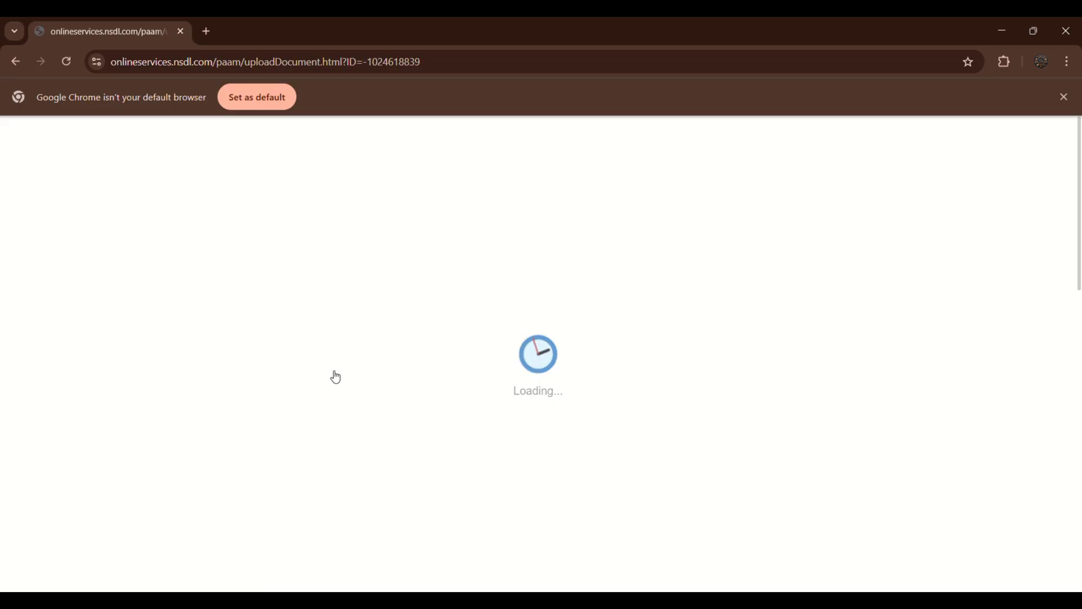
scroll(339, 376, down, 15)
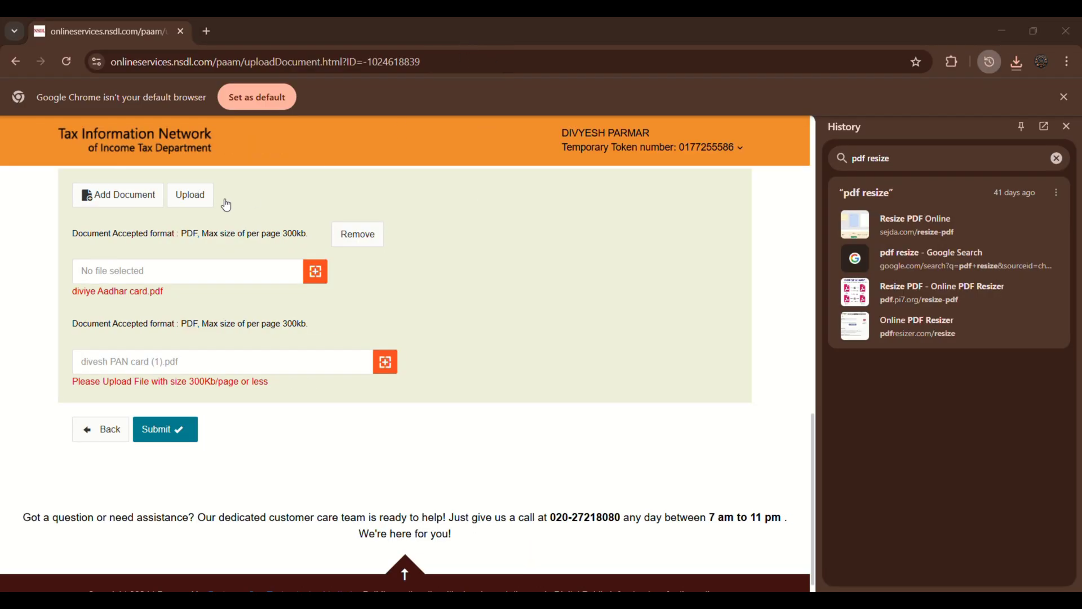
click(182, 194)
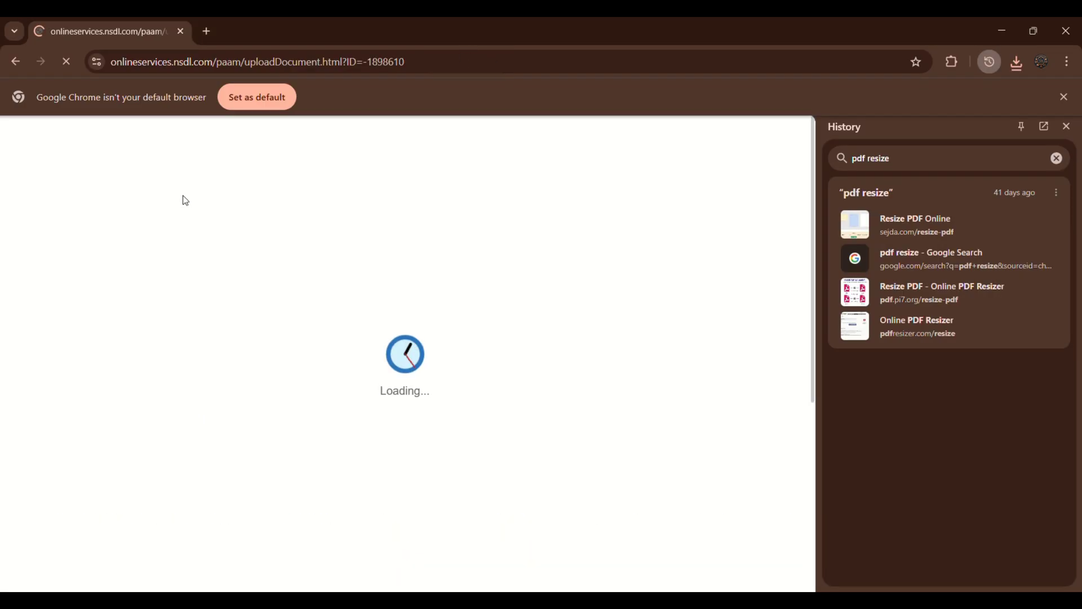
scroll(184, 202, down, 15)
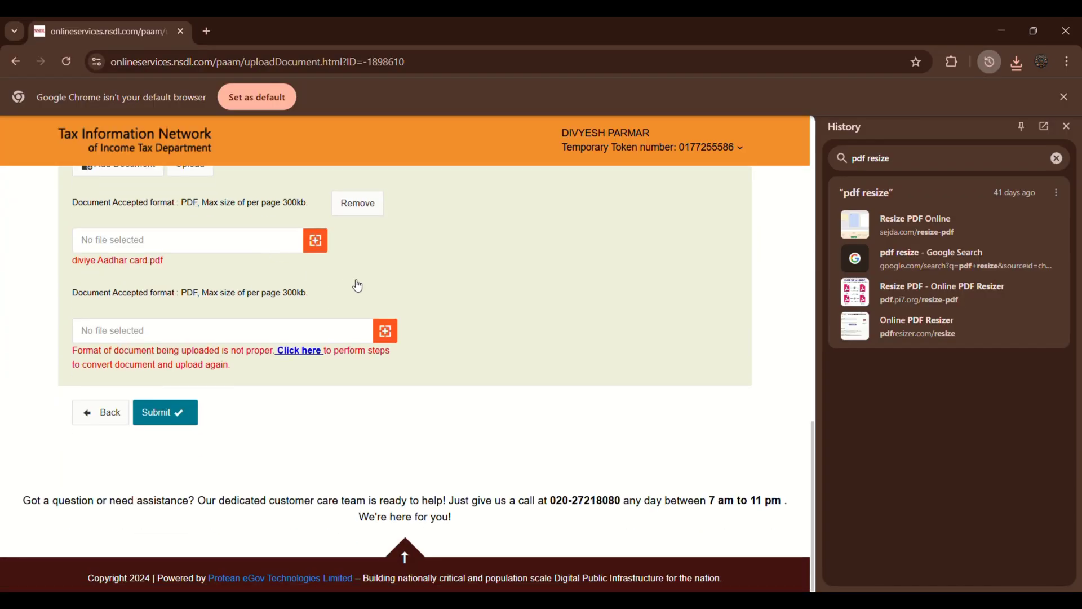
Submit the correction form, review the confirmation page, and proceed to payment.
click(183, 415)
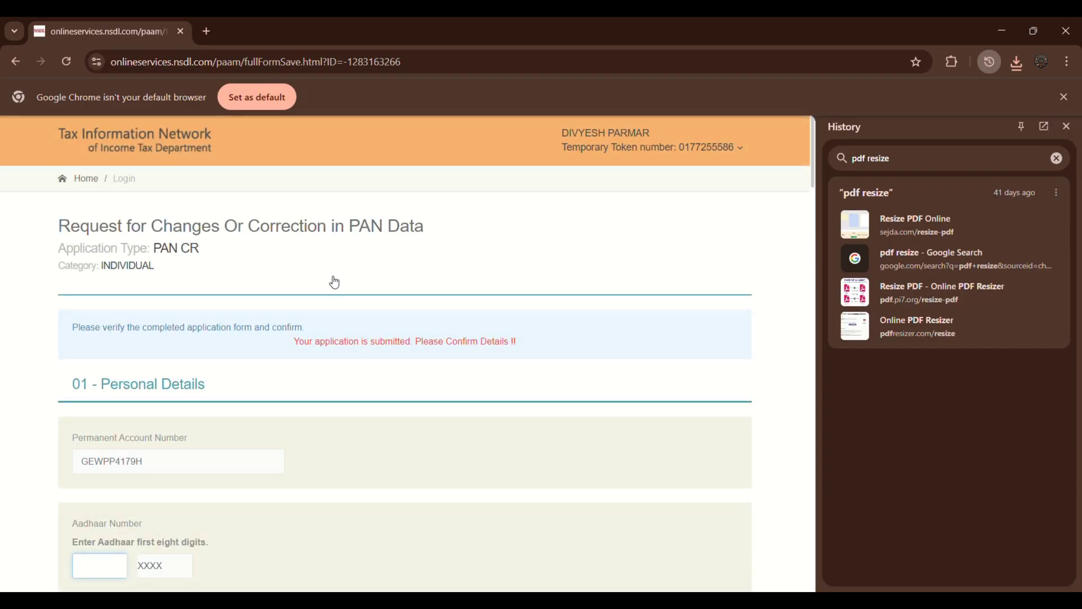
scroll(328, 285, down, 4)
scroll(328, 285, down, 1)
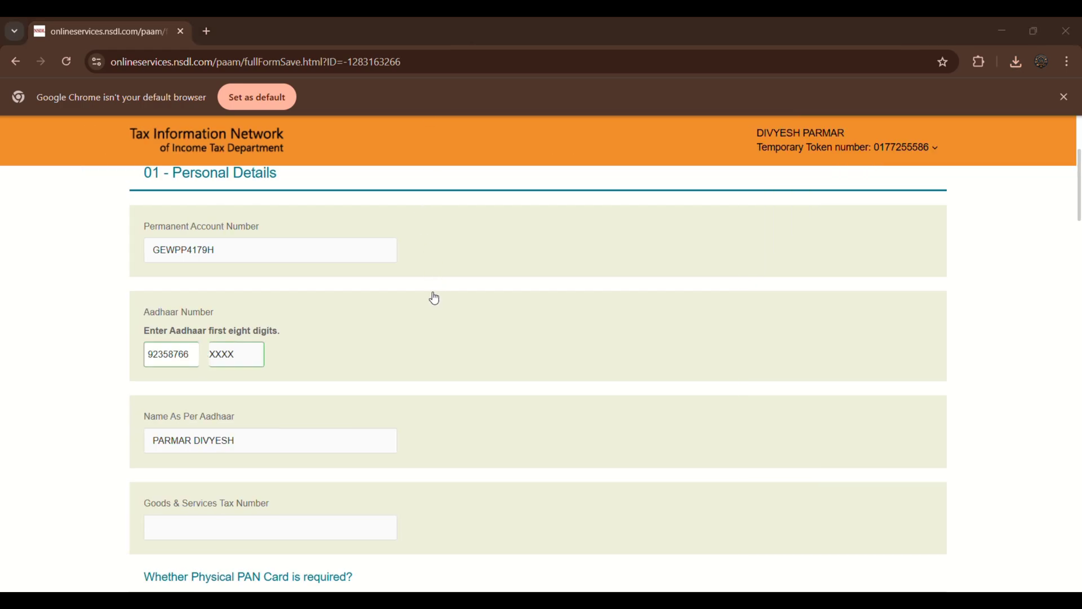
key(Page_Down)
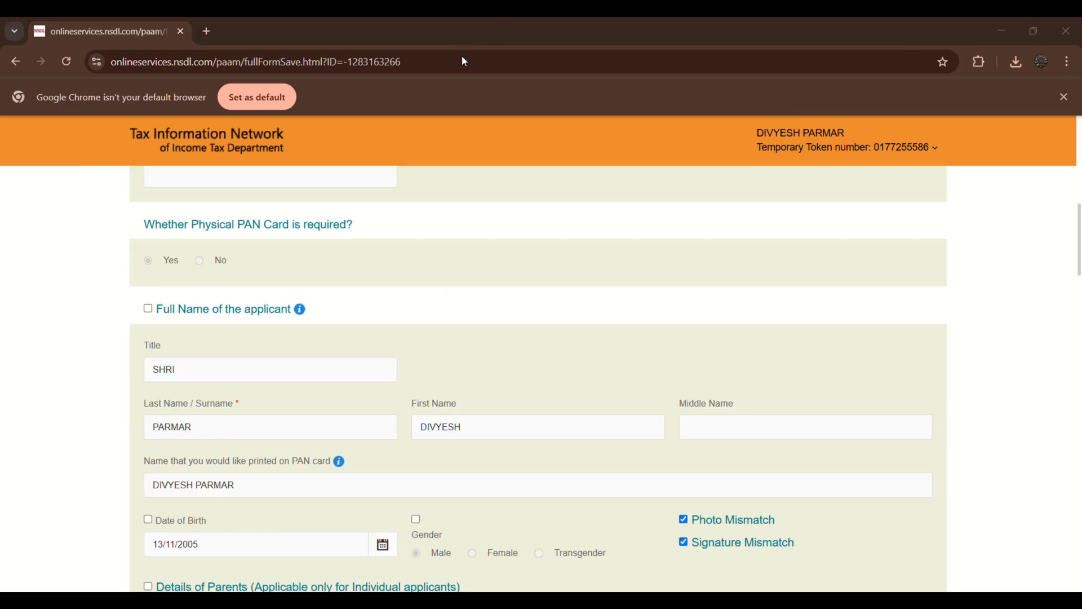
scroll(526, 299, down, 1)
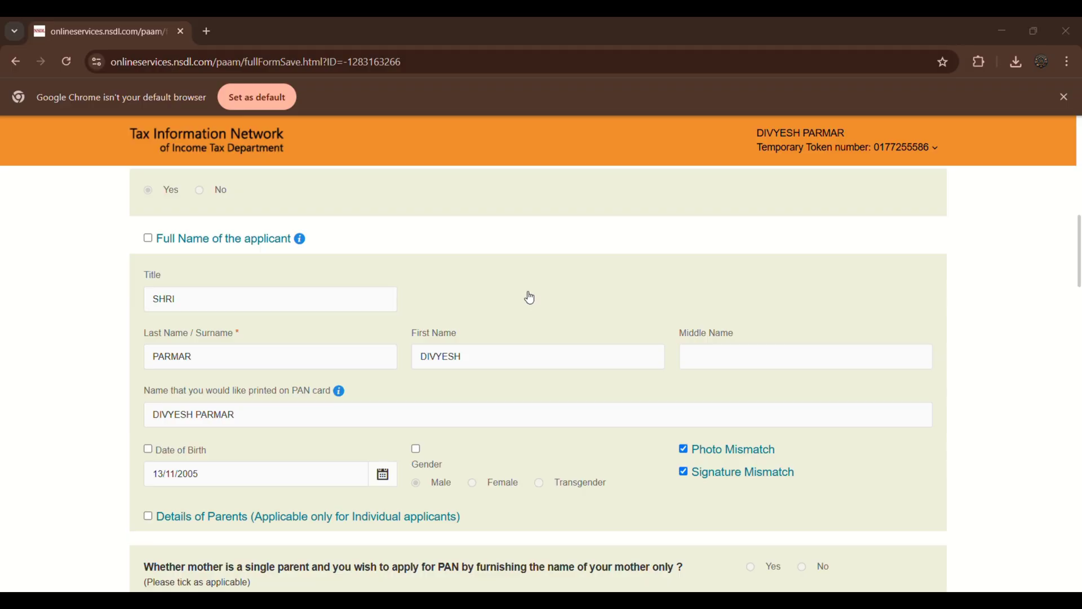
scroll(530, 298, down, 12)
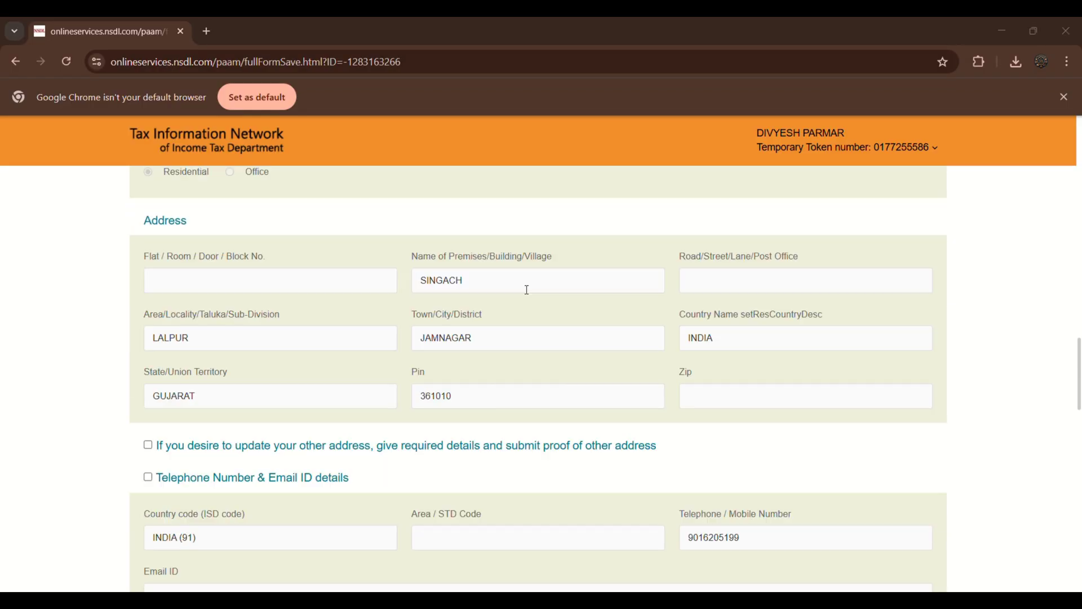
scroll(527, 290, down, 20)
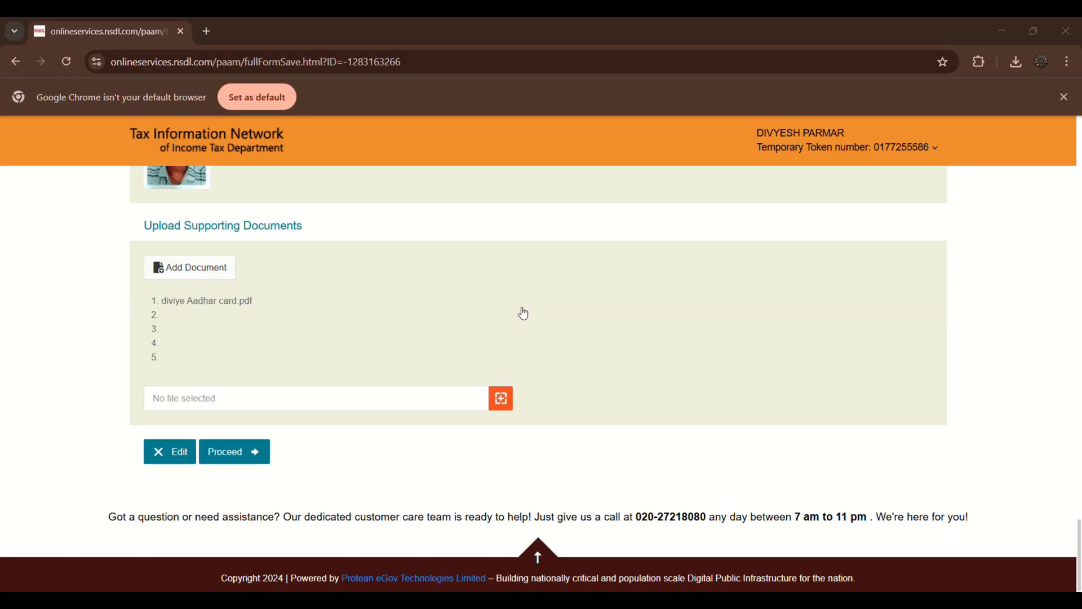
click(265, 454)
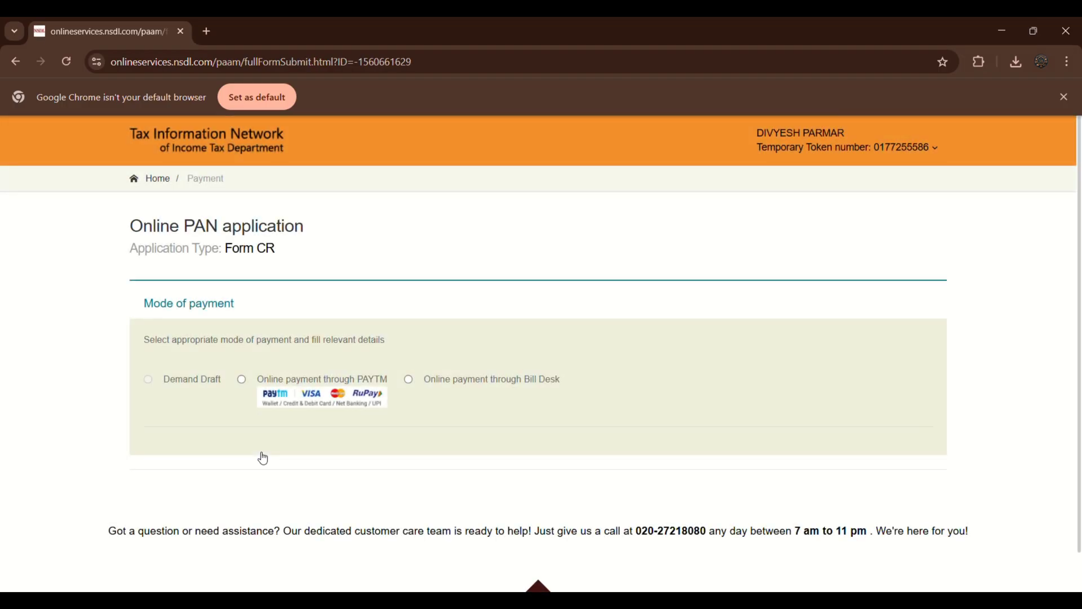
Select online payment through Paytm, accept the terms, and confirm the ₹106.90 fee.
click(240, 382)
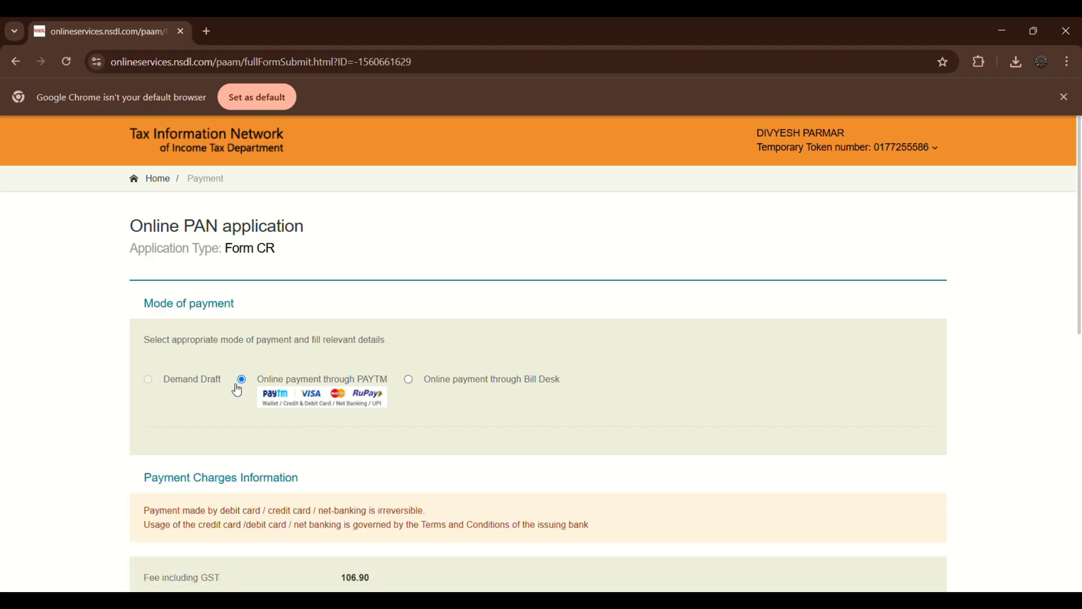
scroll(315, 476, down, 6)
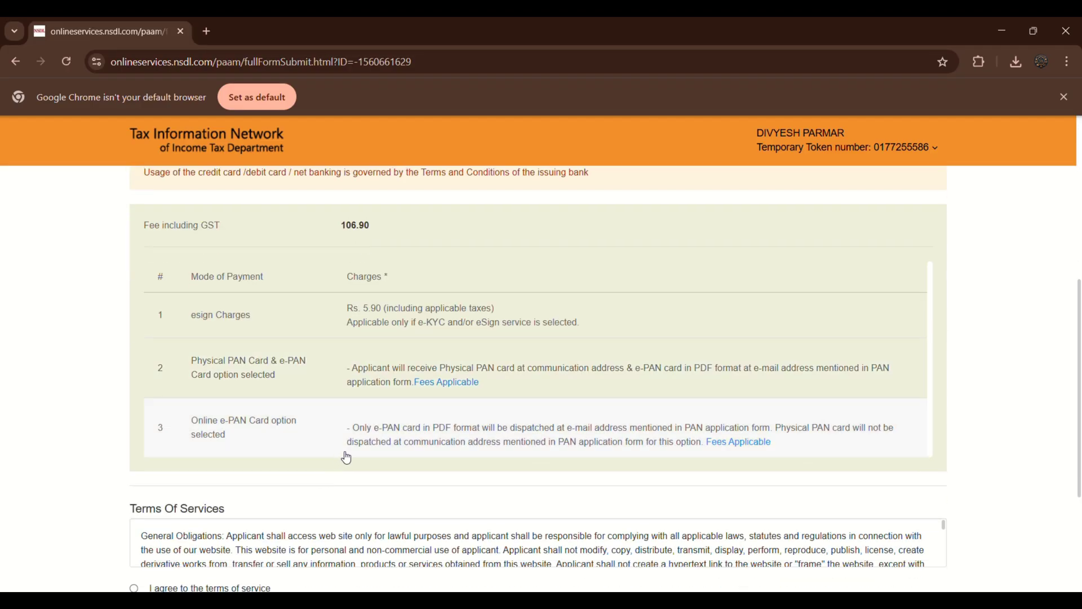
scroll(360, 338, down, 3)
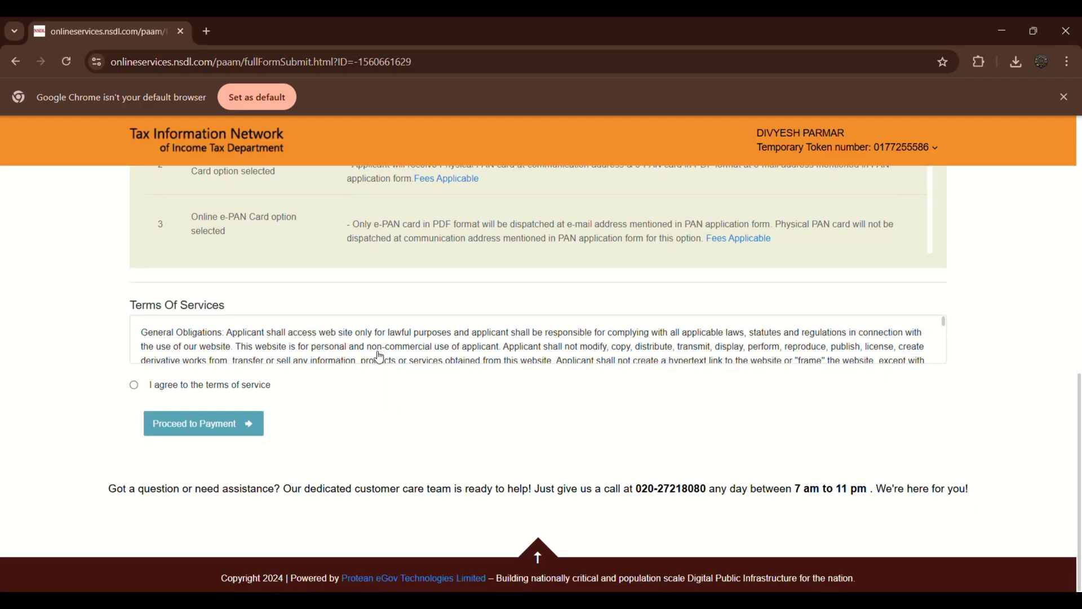
click(135, 386)
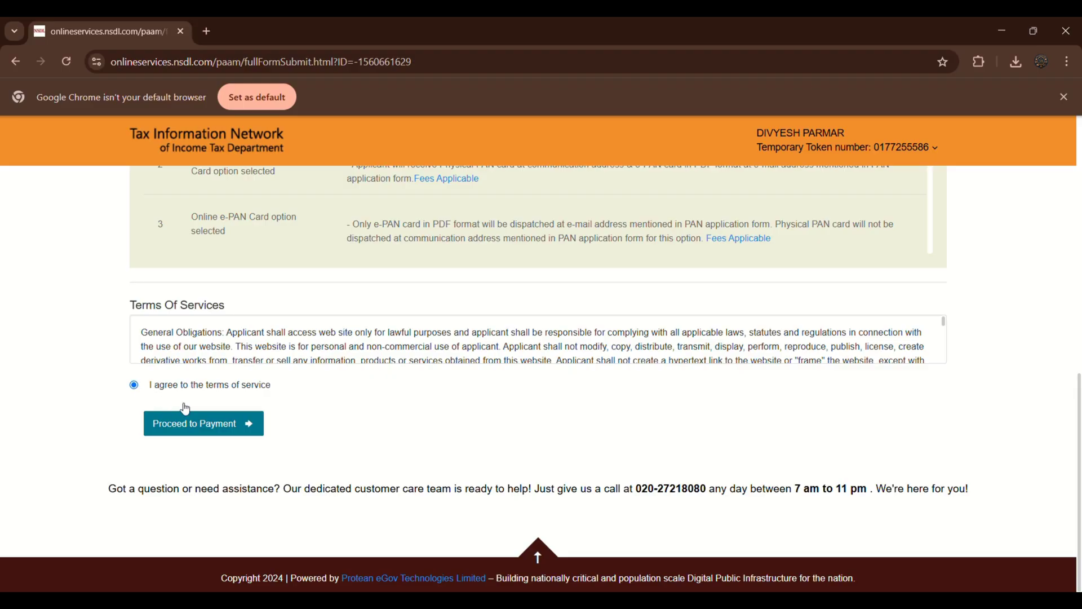
click(234, 429)
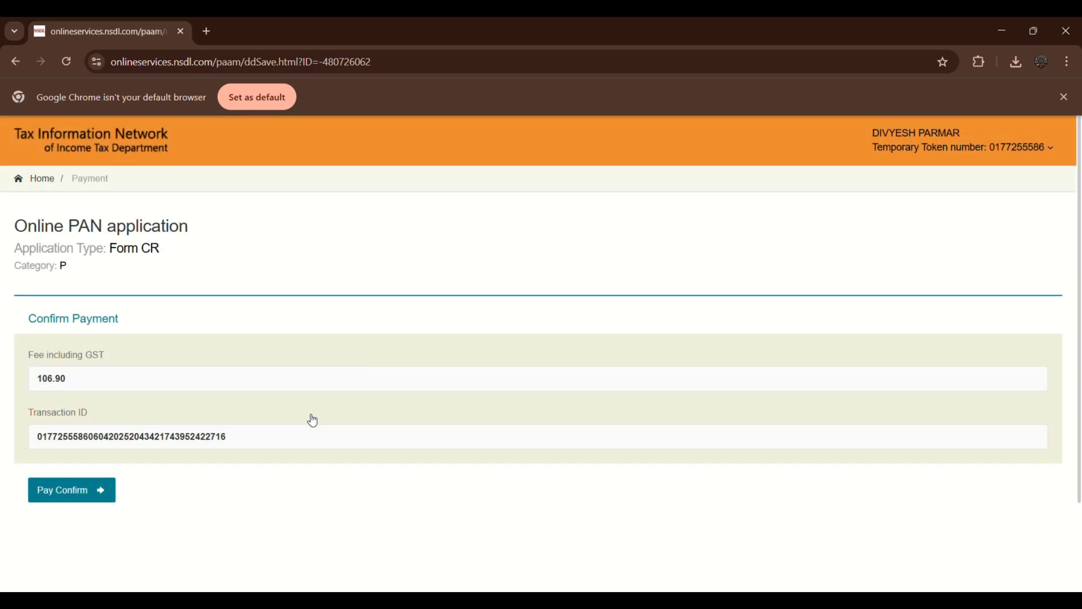
click(97, 493)
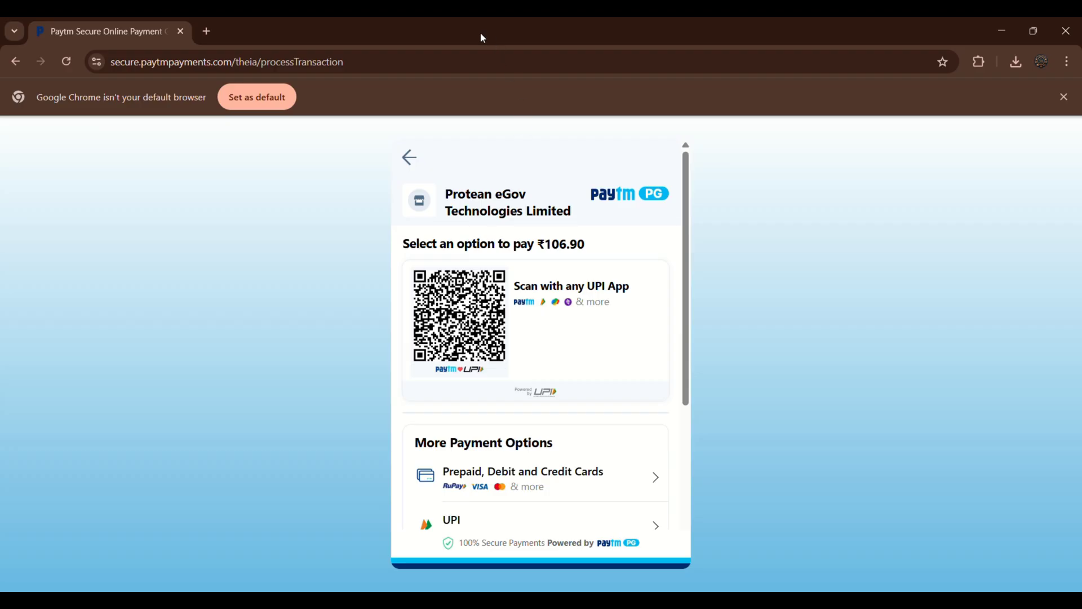
Complete the ₹106.90 Paytm payment and reach the SUCCESS payment receipt.
click(470, 43)
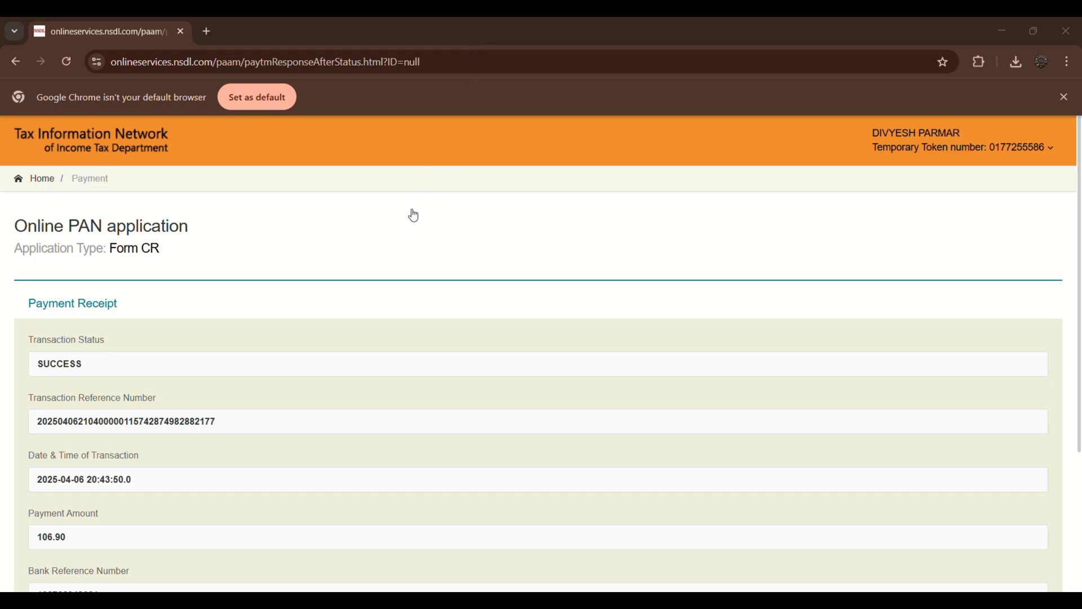
Continue from the payment receipt, give Aadhaar consent, and start Aadhaar authentication.
scroll(412, 218, down, 3)
click(84, 447)
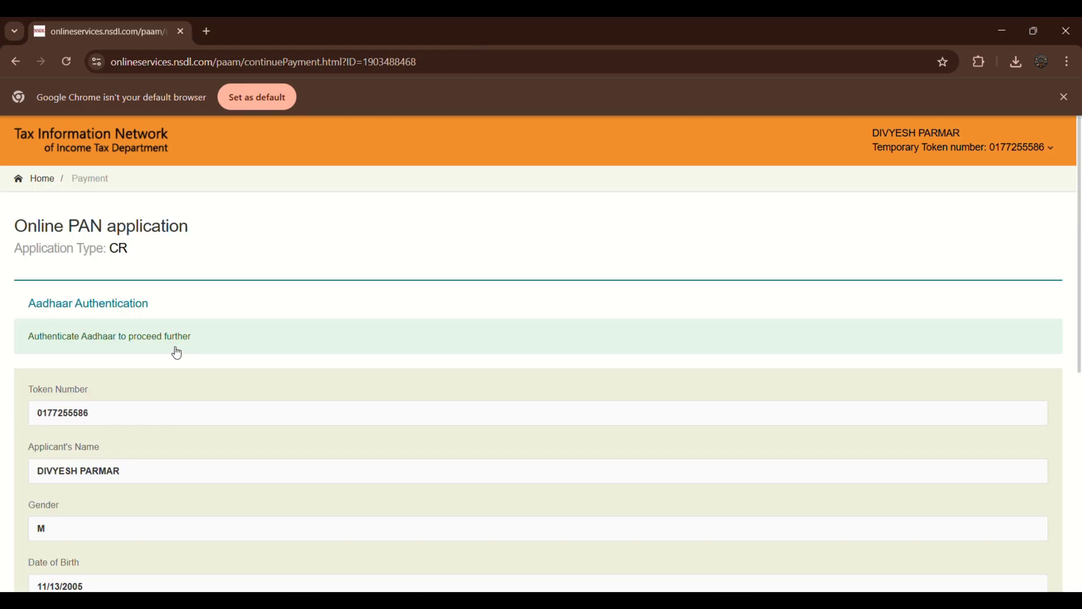
scroll(177, 353, down, 5)
scroll(175, 355, down, 3)
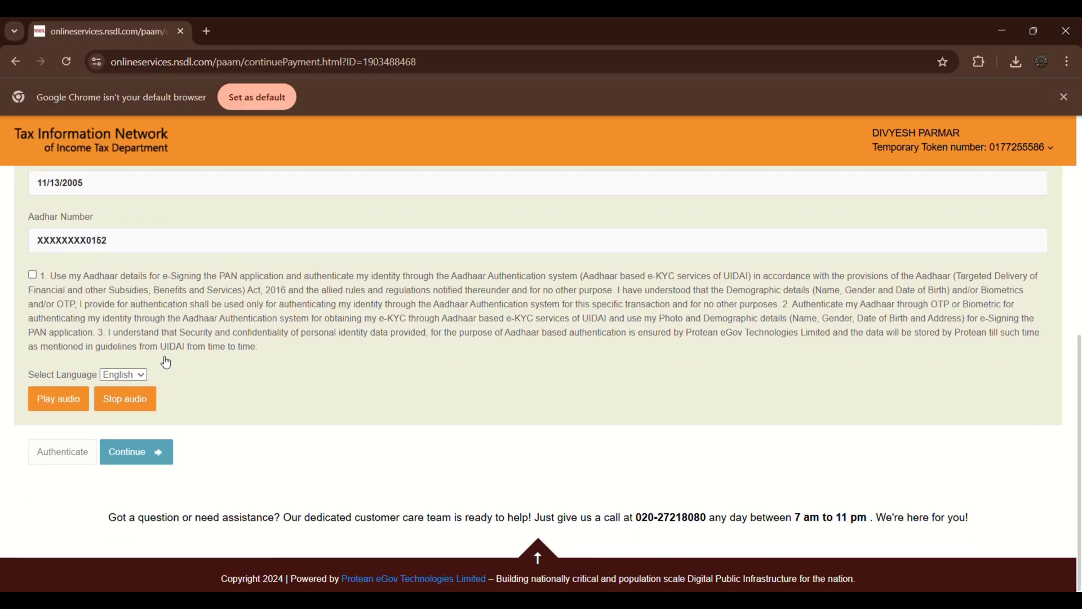
click(32, 274)
click(58, 451)
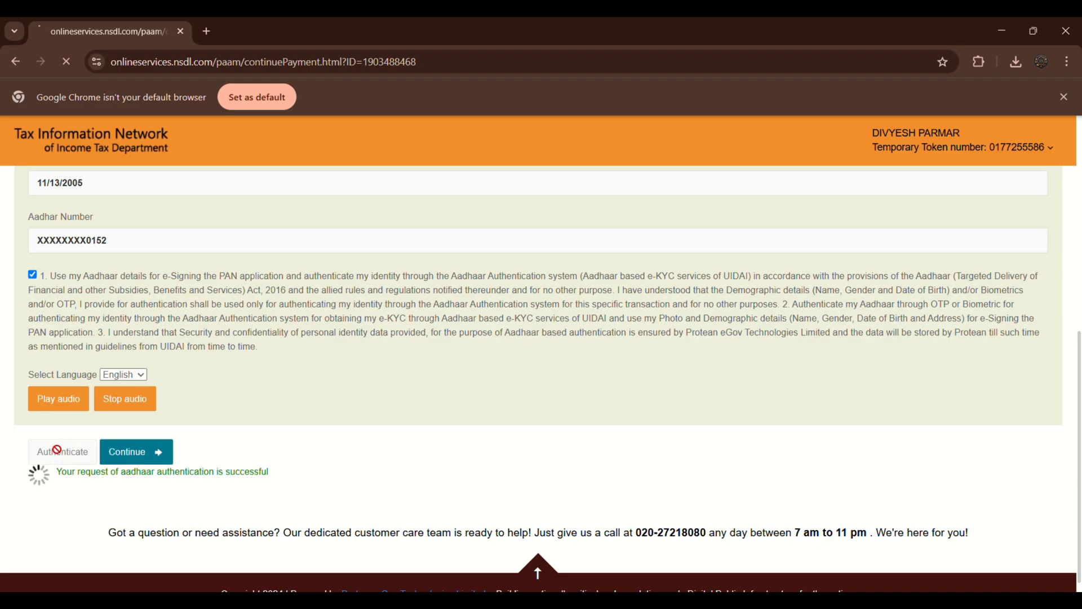
Generate the Aadhaar OTP, paste it in, and submit it for verification.
scroll(347, 391, down, 4)
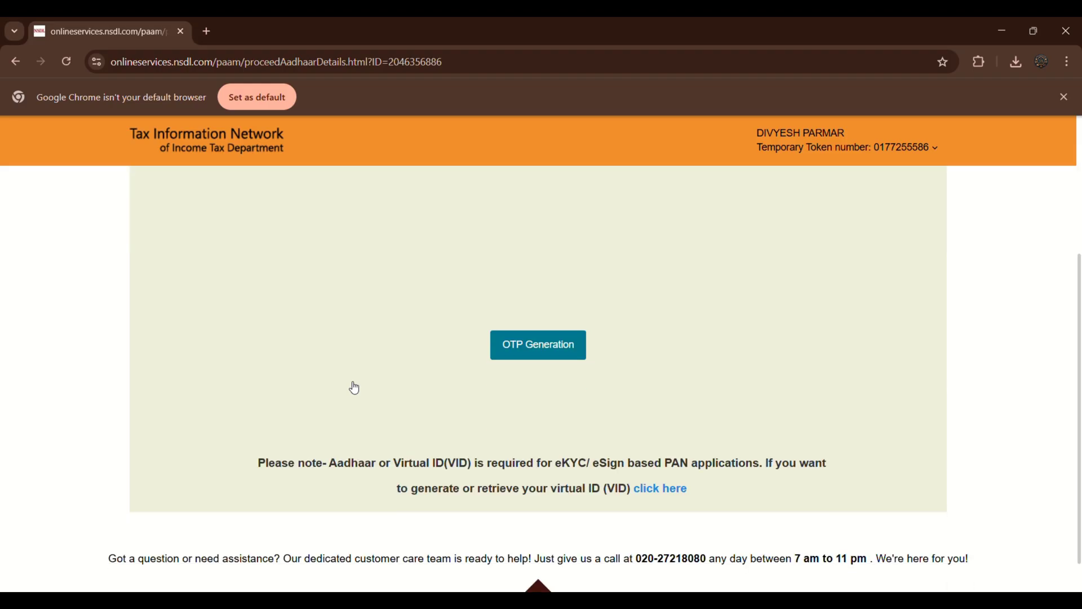
click(504, 348)
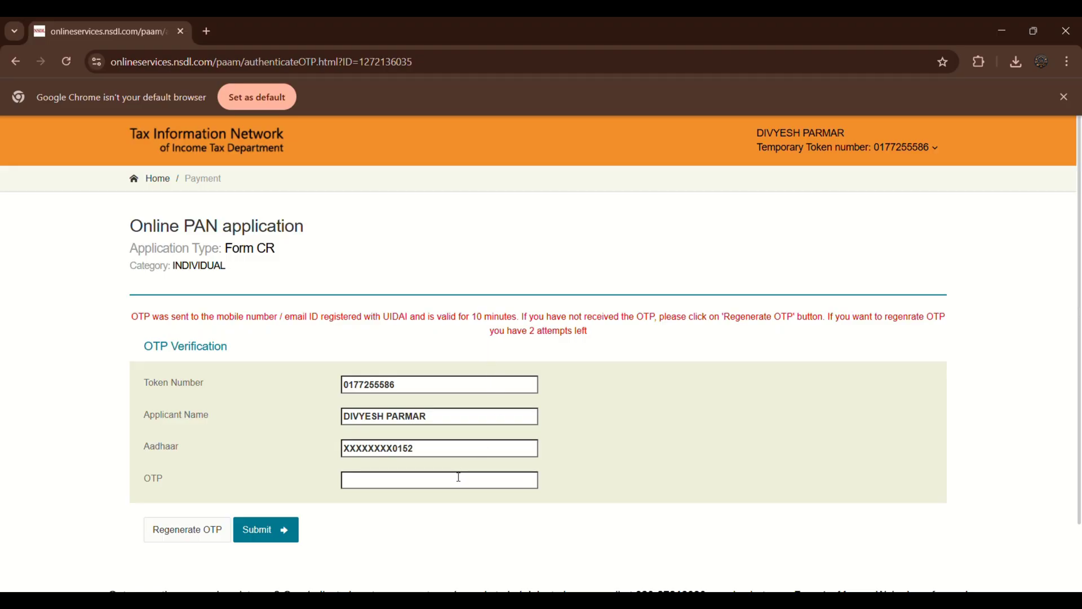
key(ctrl+v)
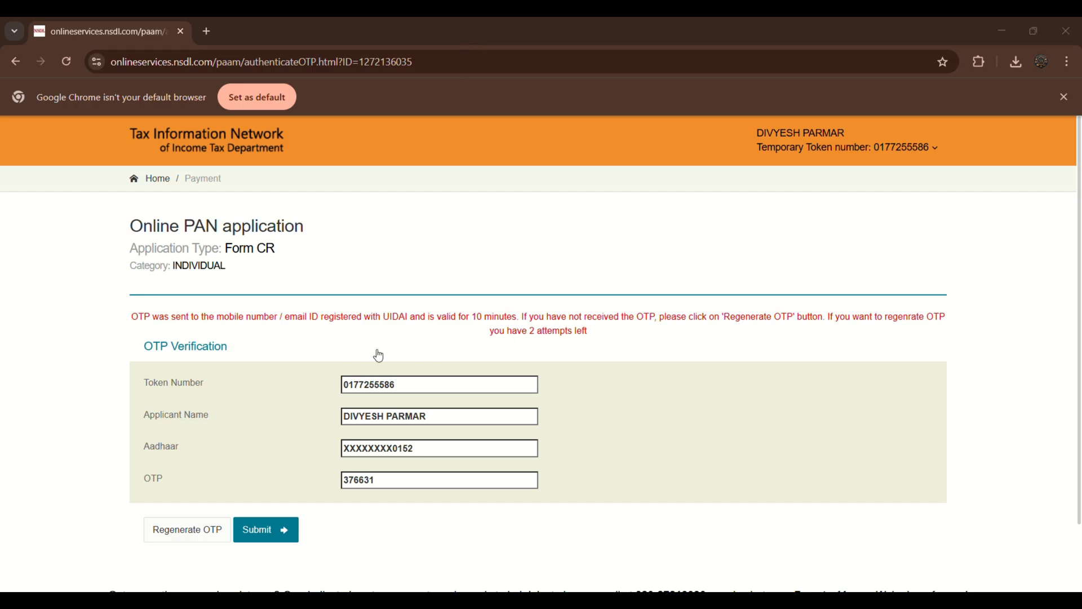
click(252, 534)
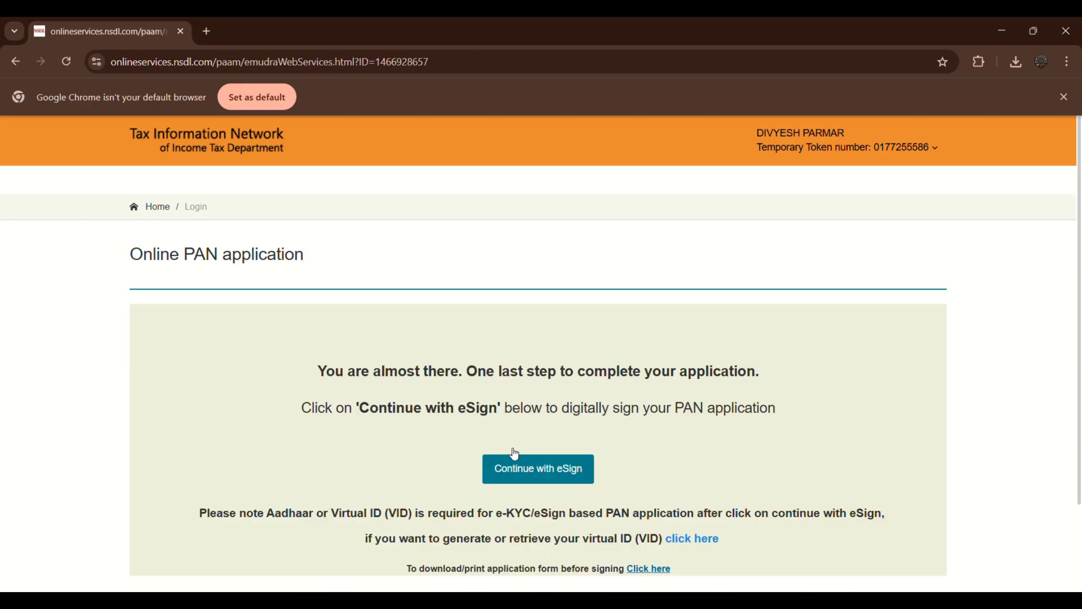
eSign the application via Protean: authorize Aadhaar use, enter the Aadhaar number, and verify the OTP.
click(537, 475)
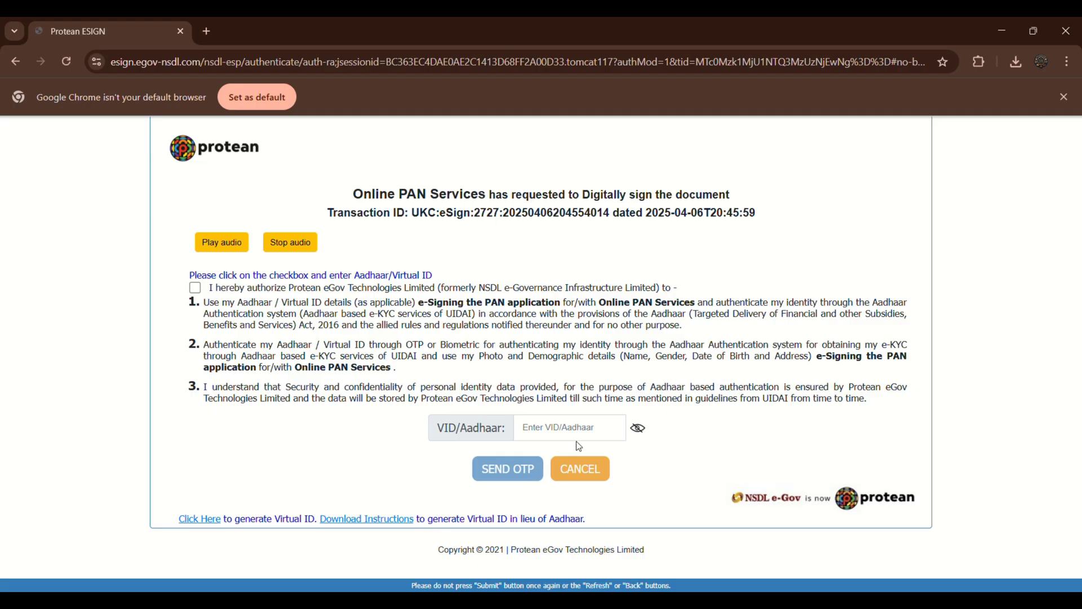
click(193, 288)
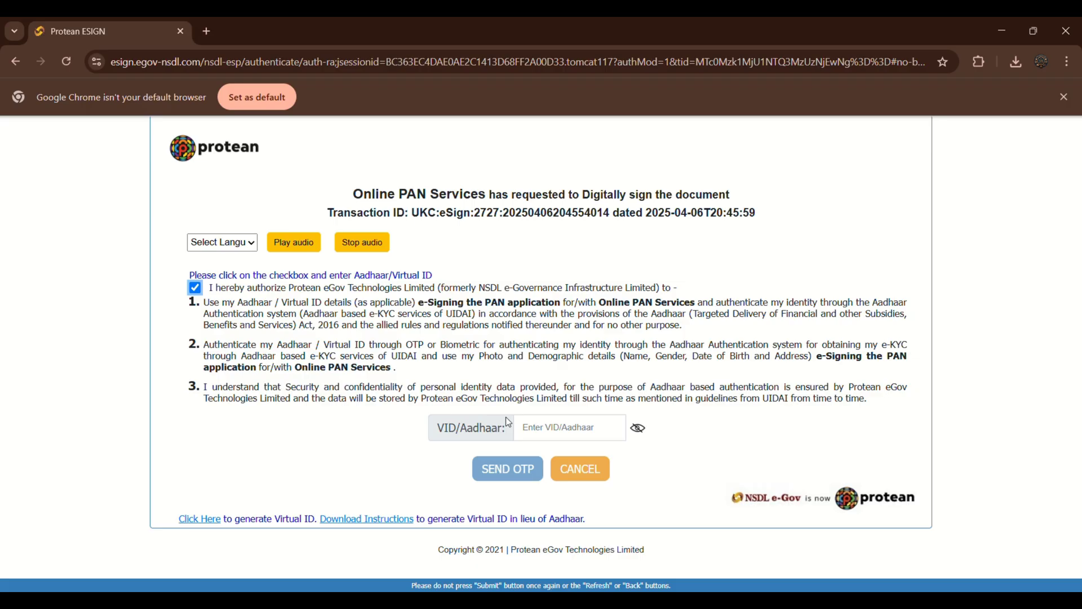
click(520, 427)
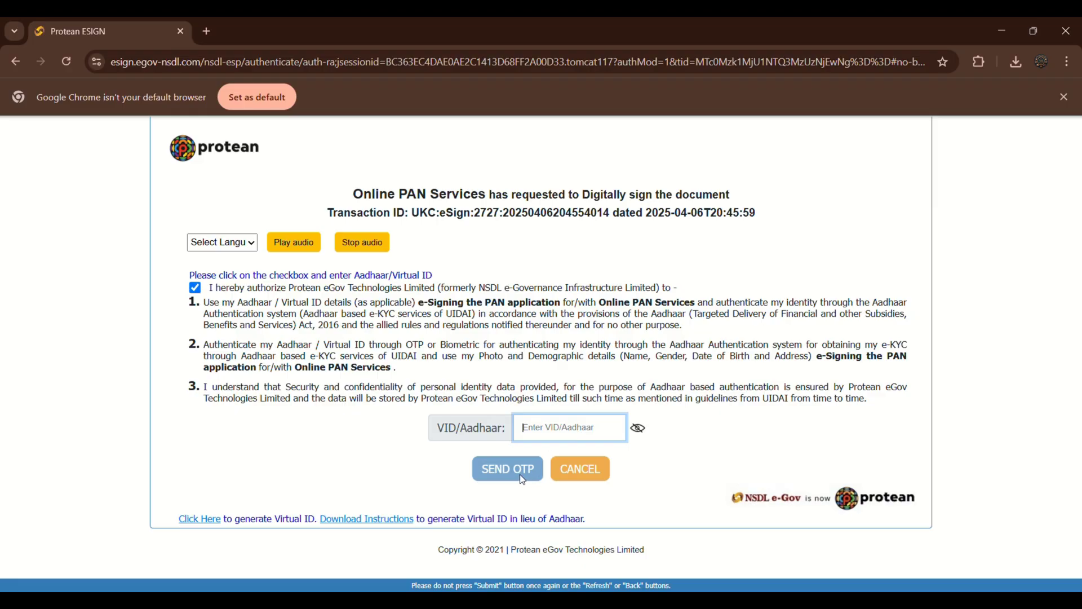
click(462, 39)
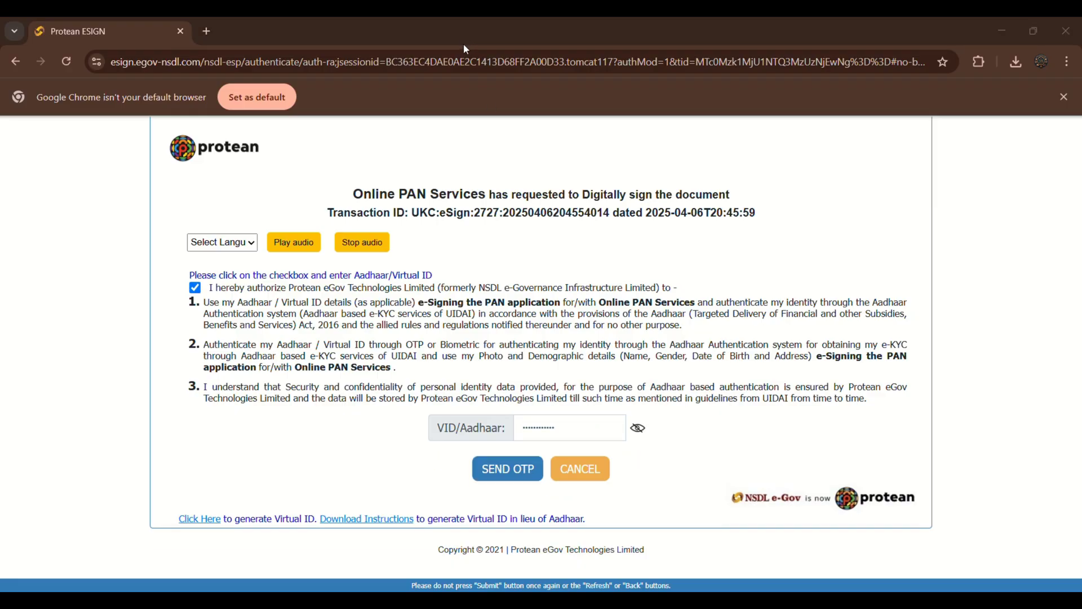
click(504, 470)
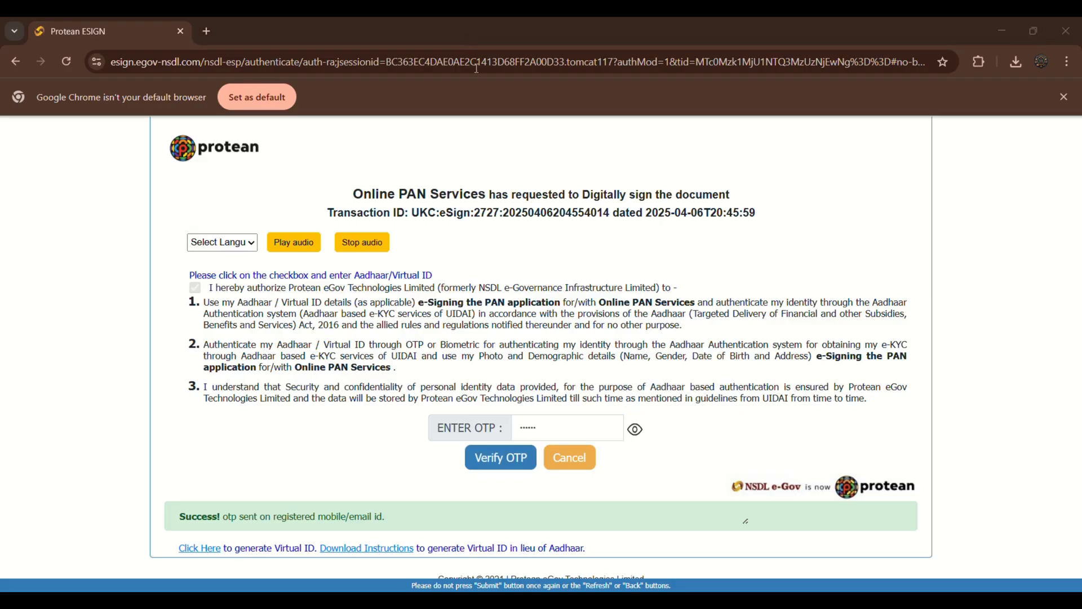
click(494, 459)
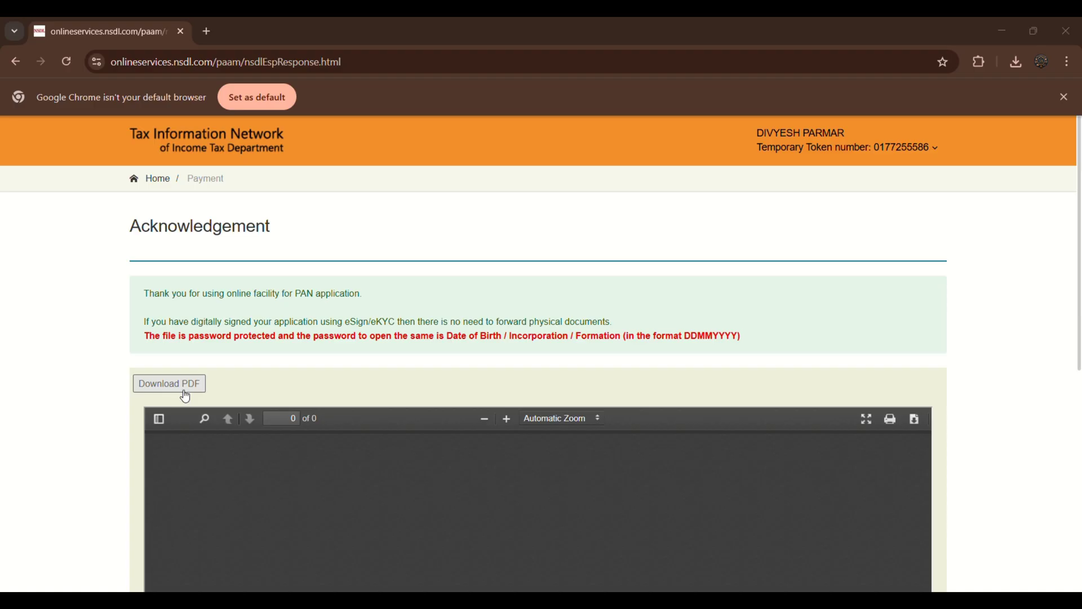
scroll(255, 394, down, 5)
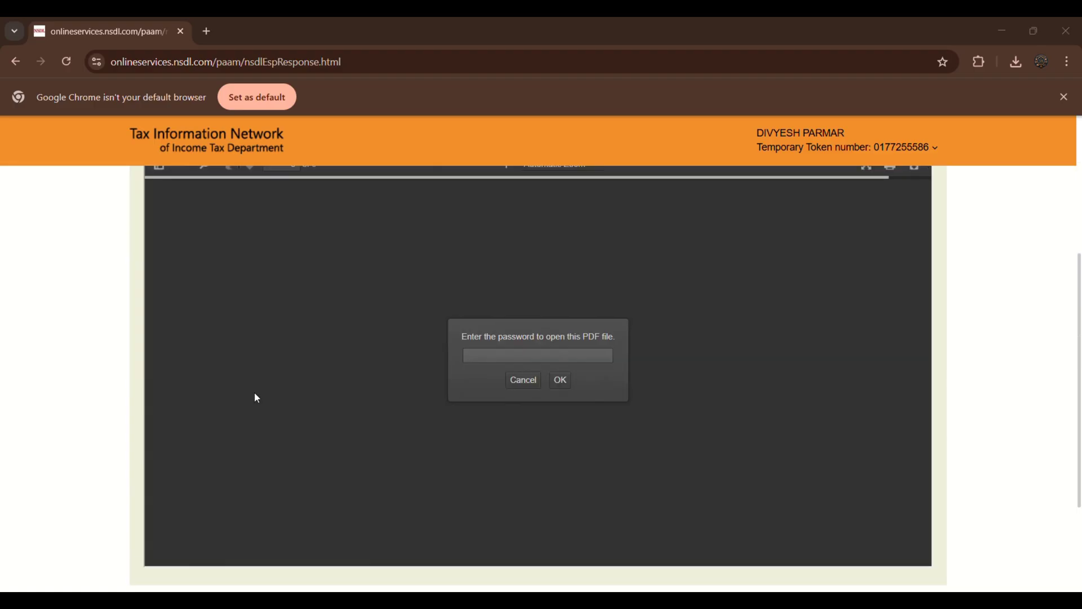
scroll(254, 393, up, 4)
scroll(258, 398, down, 3)
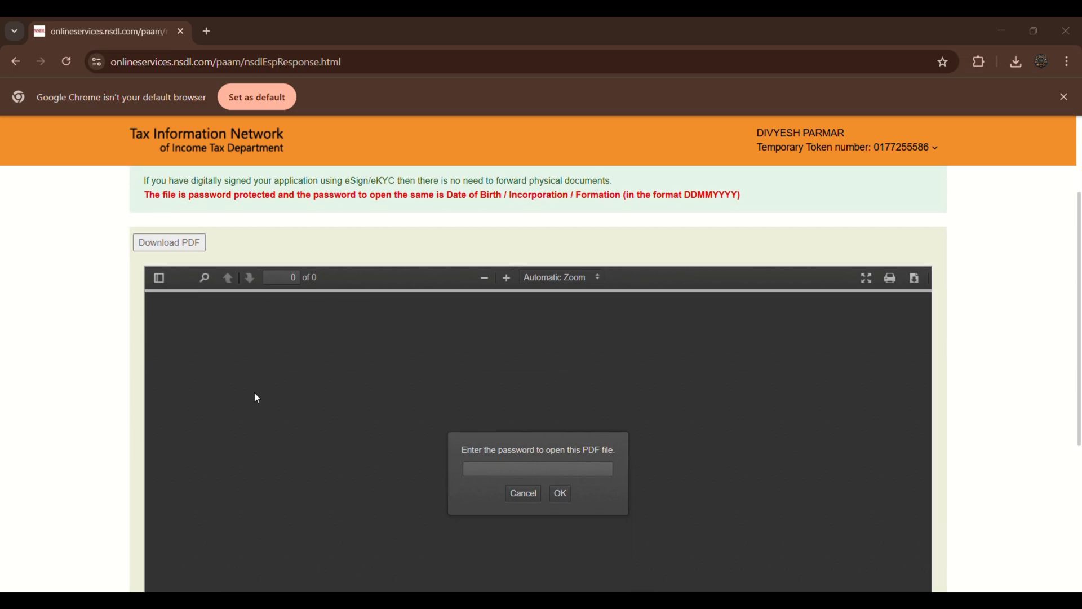